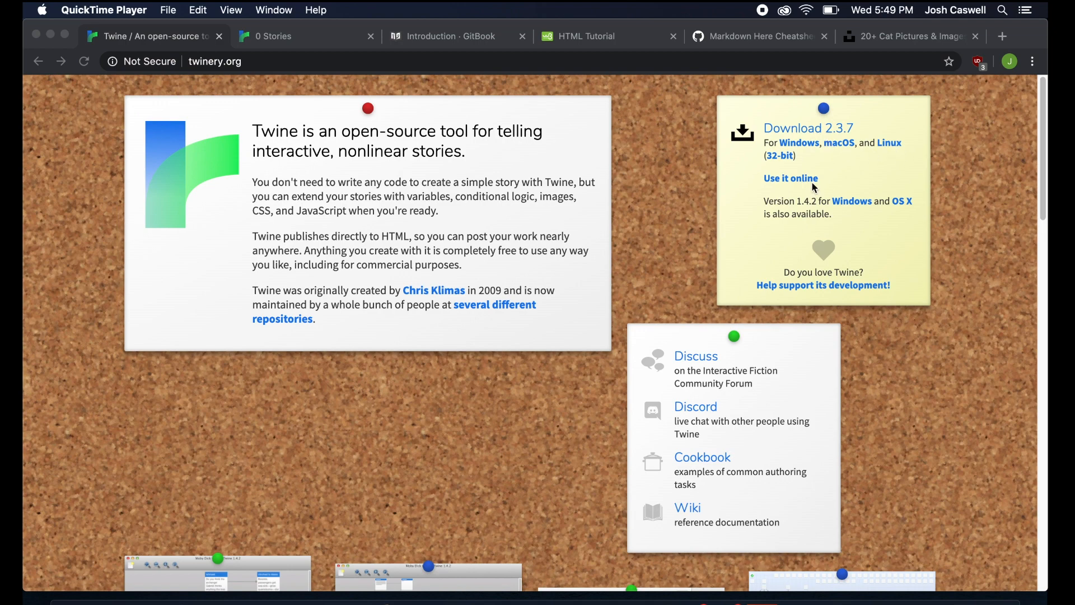
Step: Look over the Twine homepage's resource links, screenshots and sample works, and open the online version of Twine
{"action": "scroll", "coordinate": [697, 274], "scroll_direction": "down", "scroll_amount": 1}
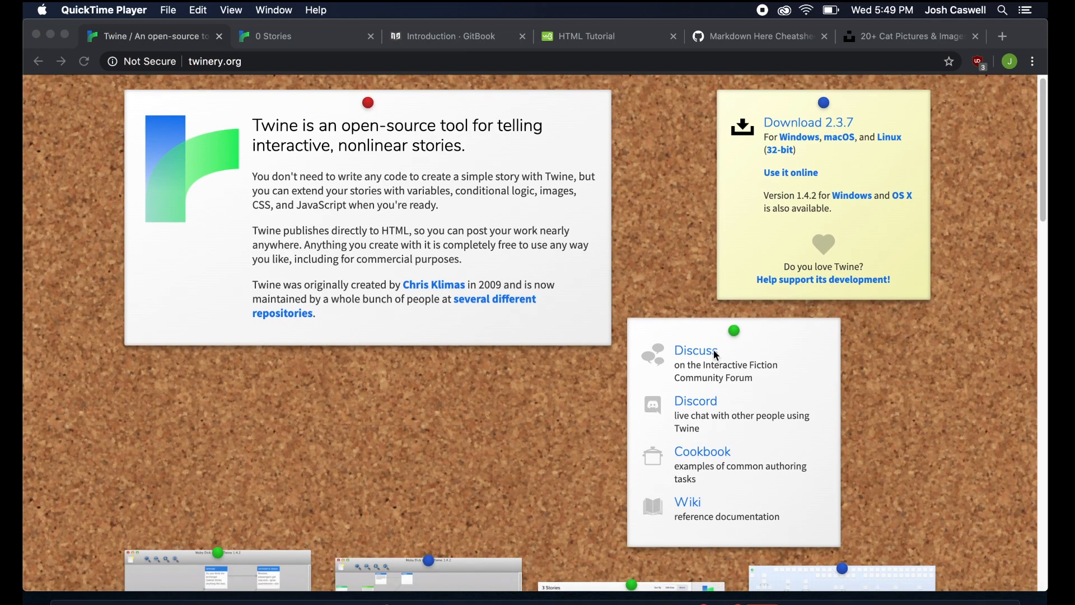
{"action": "left_click", "coordinate": [671, 301]}
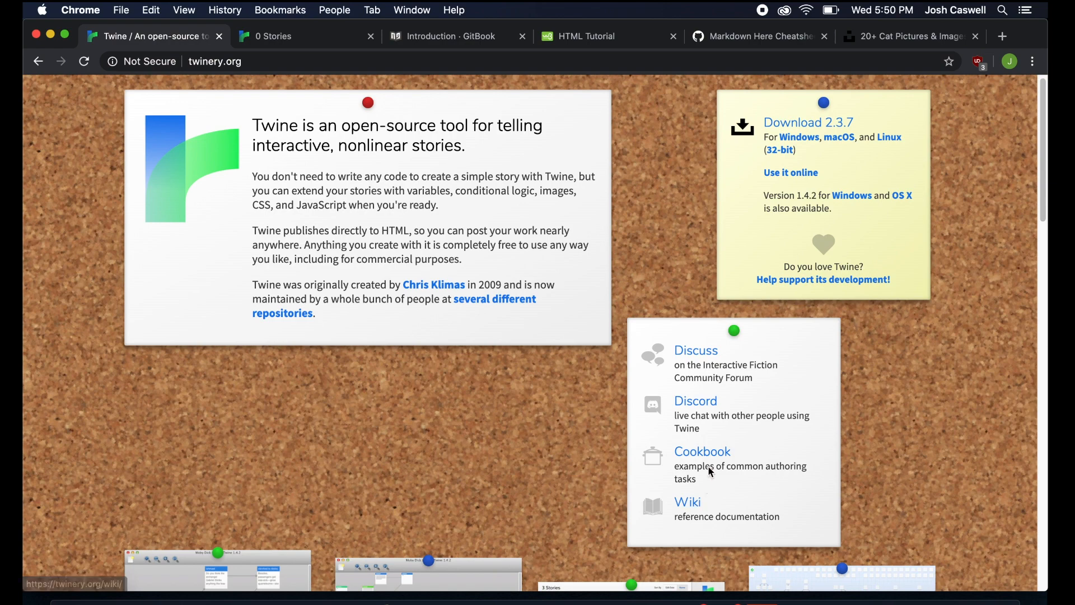
{"action": "scroll", "coordinate": [709, 485], "scroll_direction": "down", "scroll_amount": 8}
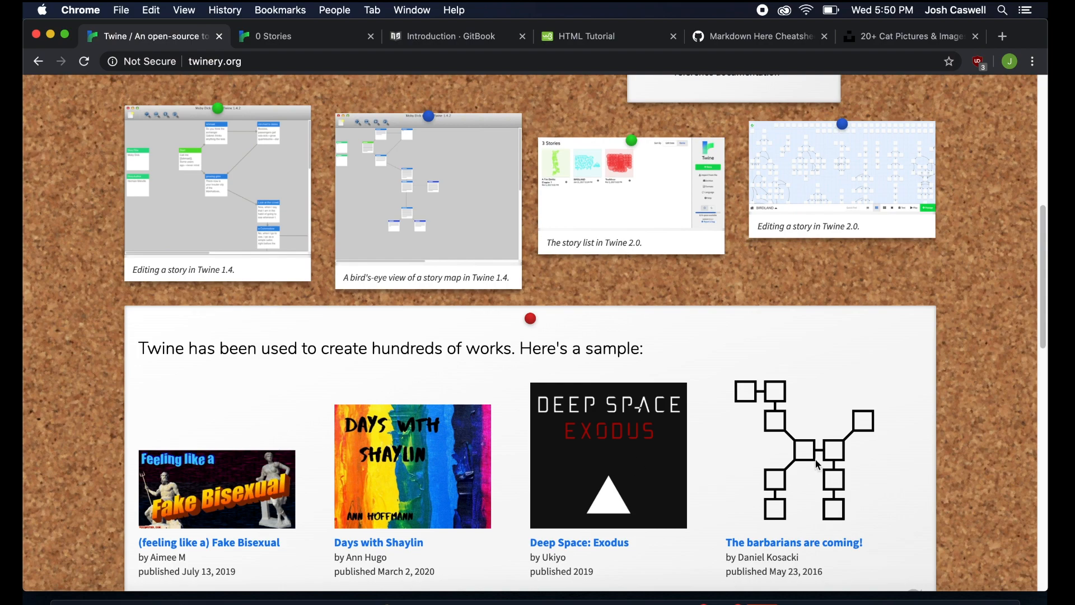
{"action": "scroll", "coordinate": [818, 465], "scroll_direction": "up", "scroll_amount": 1}
{"action": "scroll", "coordinate": [817, 465], "scroll_direction": "up", "scroll_amount": 2}
{"action": "scroll", "coordinate": [817, 465], "scroll_direction": "down", "scroll_amount": 9}
{"action": "scroll", "coordinate": [817, 465], "scroll_direction": "up", "scroll_amount": 10}
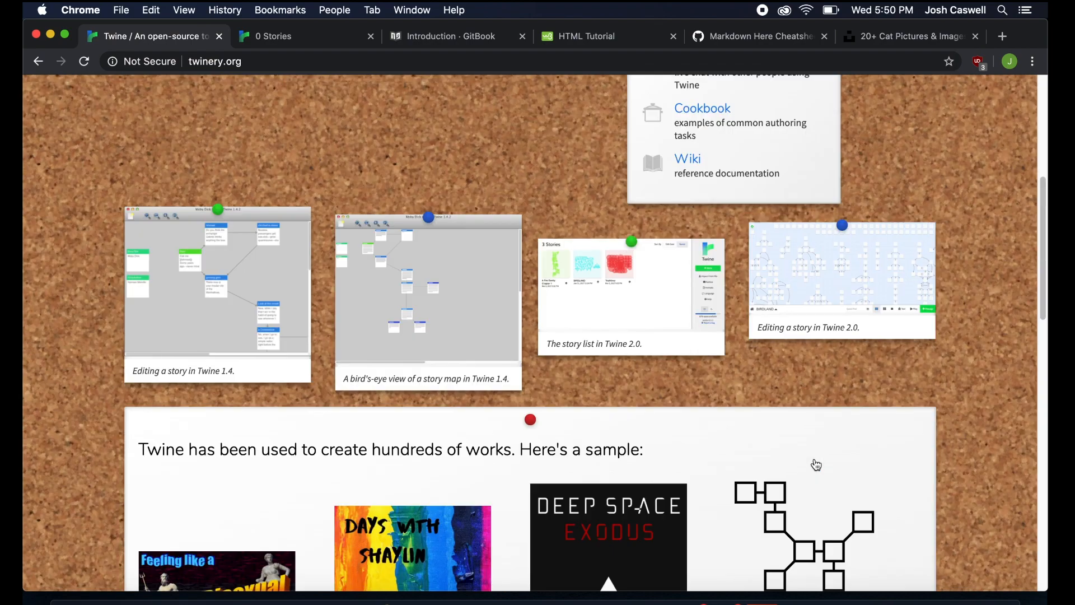
{"action": "scroll", "coordinate": [817, 464], "scroll_direction": "up", "scroll_amount": 1}
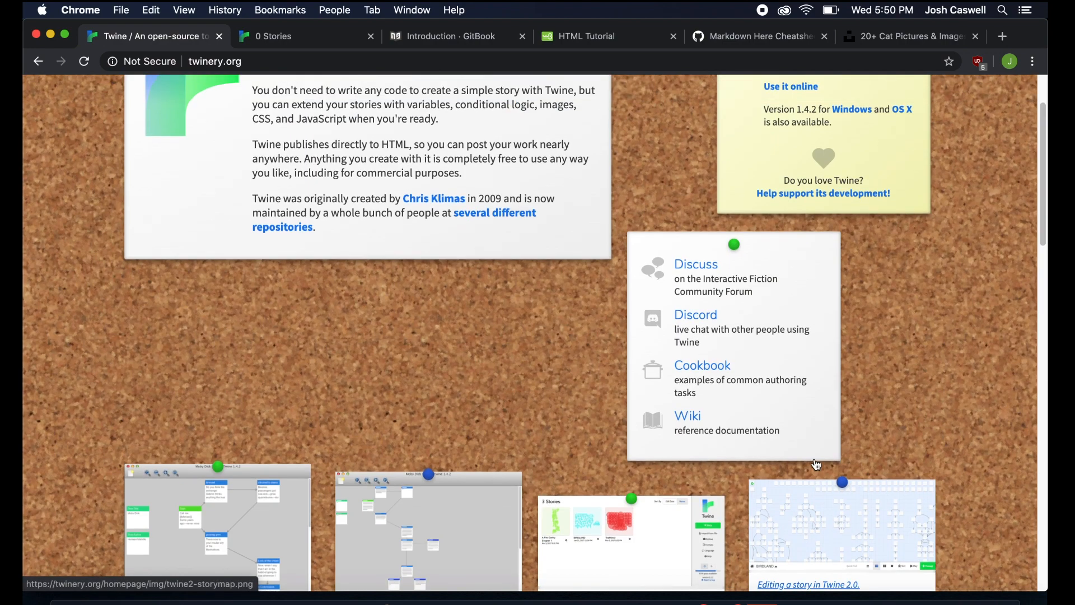
{"action": "scroll", "coordinate": [799, 438], "scroll_direction": "up", "scroll_amount": 4}
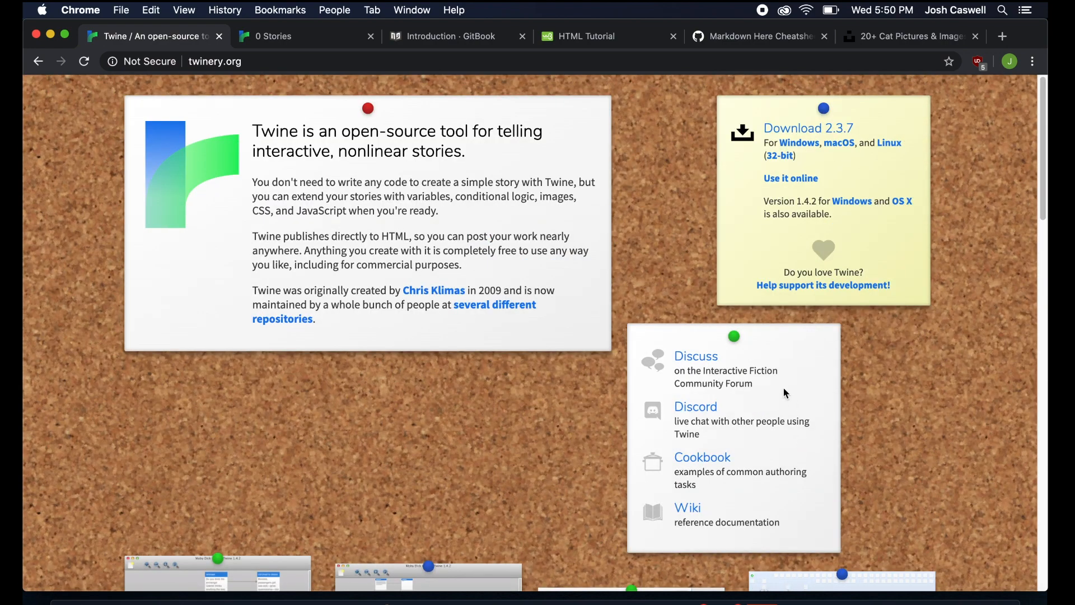
{"action": "left_click", "coordinate": [795, 179]}
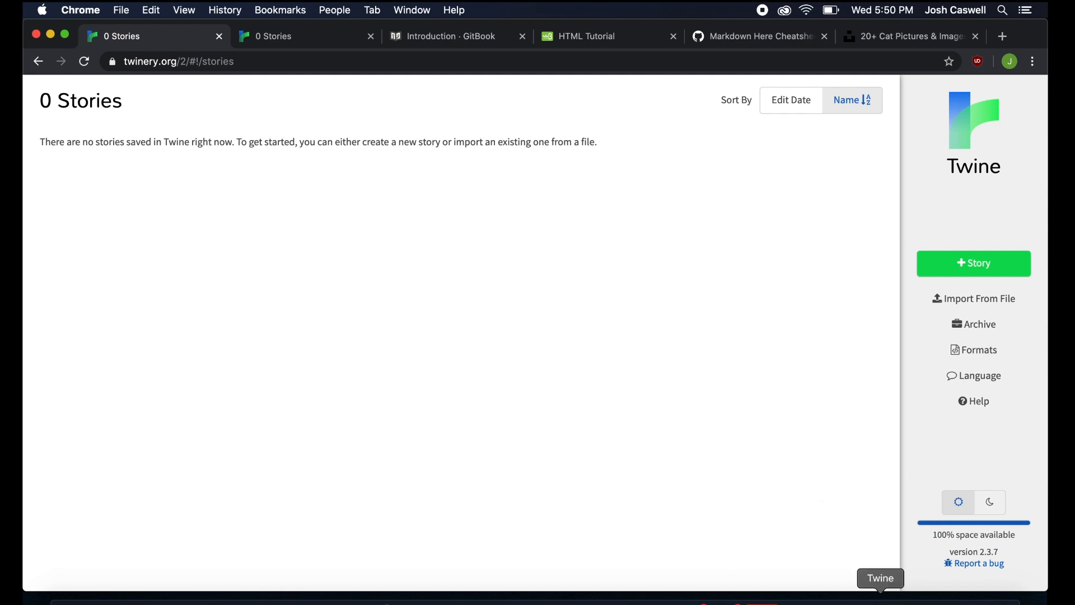
Step: Switch to the Twine desktop app to view its story list, minimize it and return to the online version in Chrome
{"action": "left_click", "coordinate": [881, 599]}
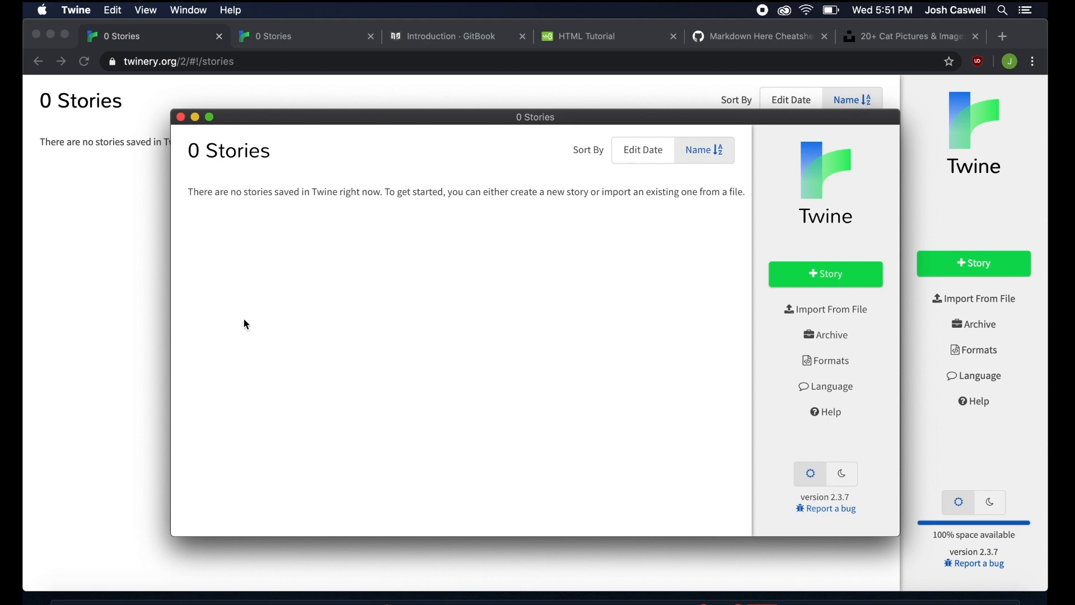
{"action": "left_click", "coordinate": [196, 117]}
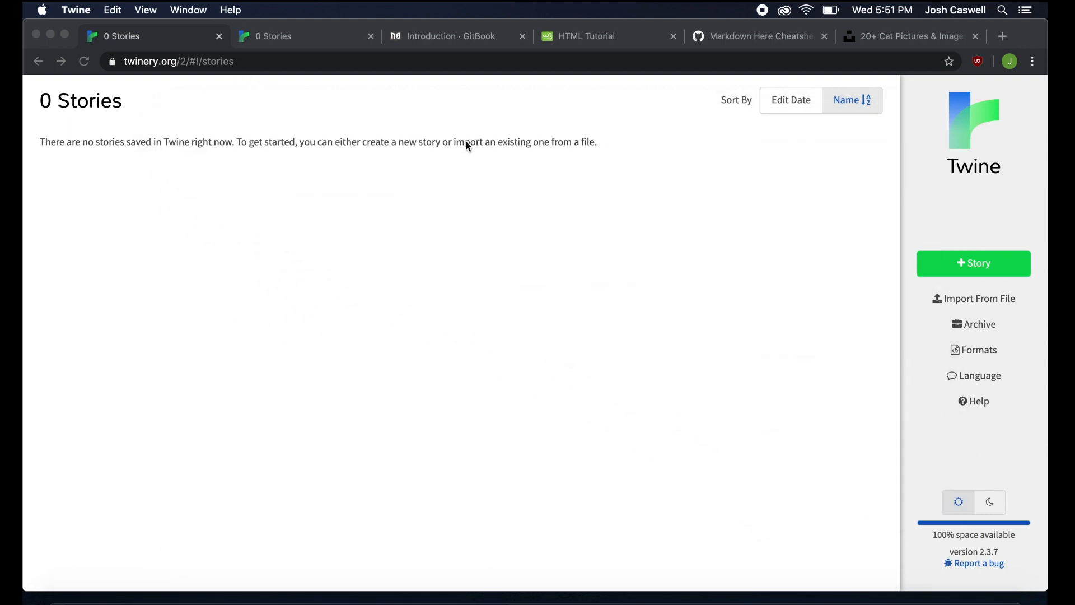
{"action": "left_click", "coordinate": [712, 148]}
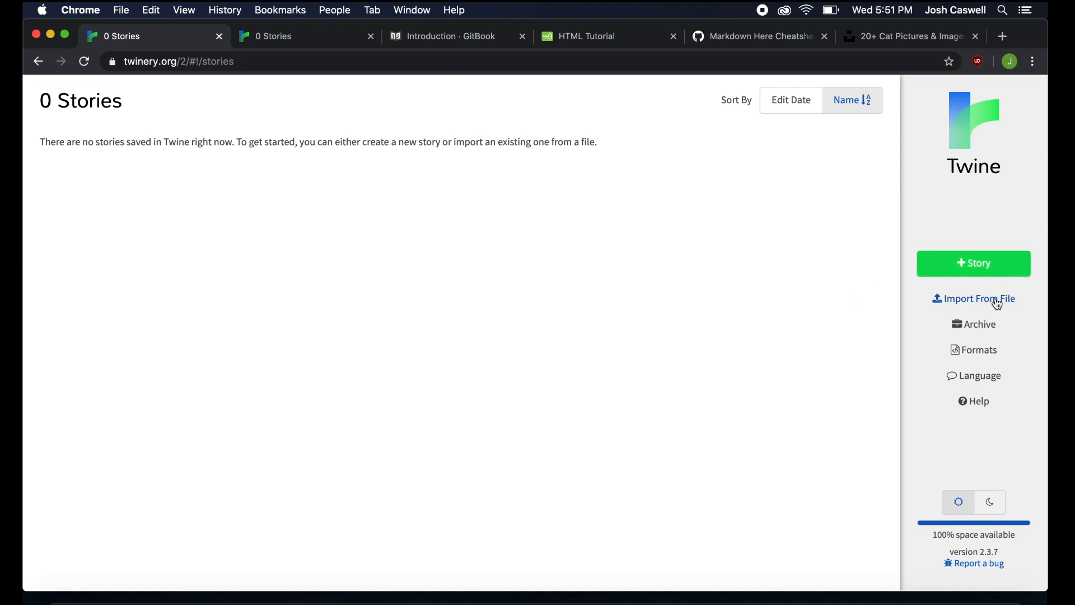
Step: Examine the available story formats and close the formats dialog
{"action": "left_click", "coordinate": [990, 356]}
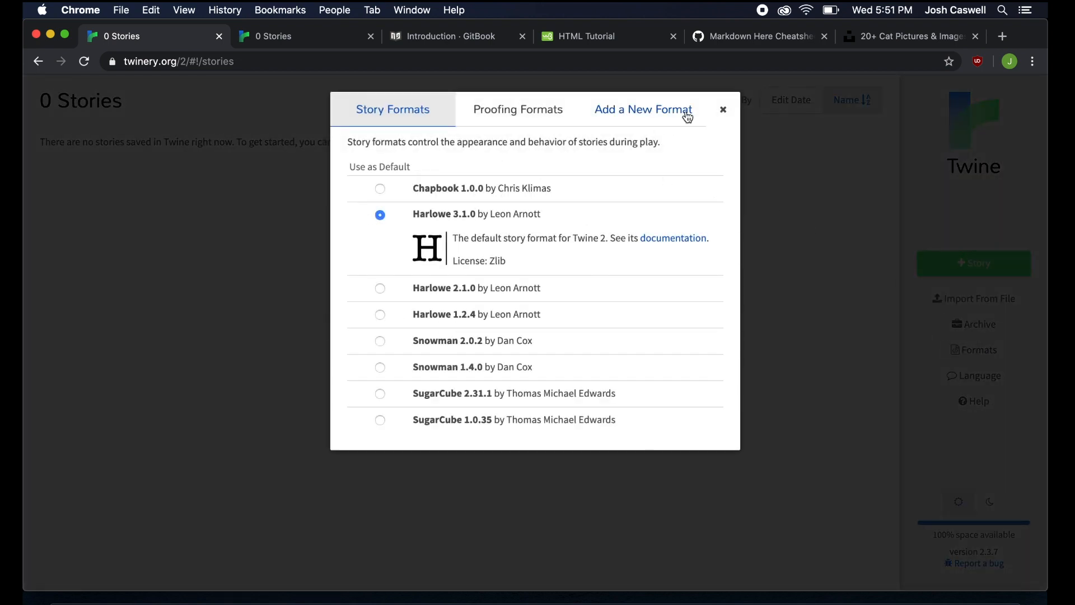
{"action": "left_click", "coordinate": [725, 111]}
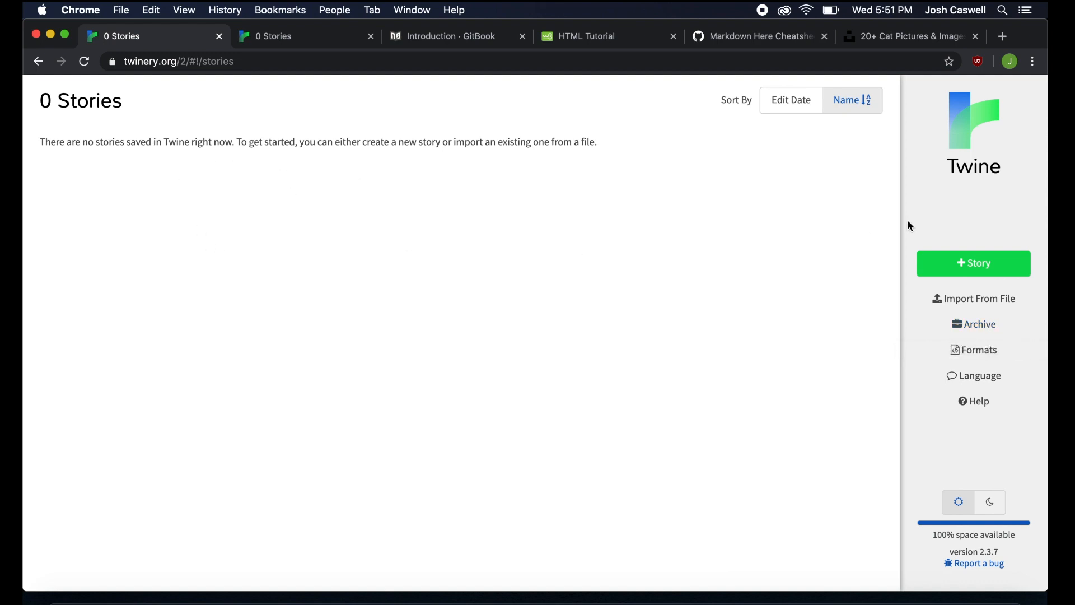
Step: Create a new story named "story 1" and return to the story list
{"action": "left_click", "coordinate": [999, 266]}
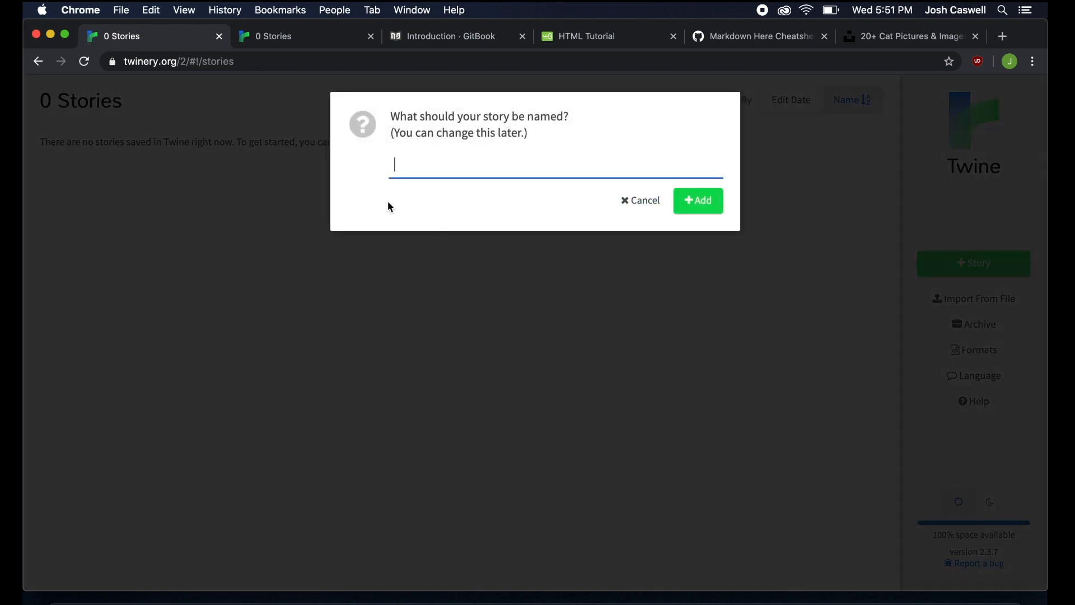
{"action": "type", "text": "story 1"}
{"action": "key", "text": "Return"}
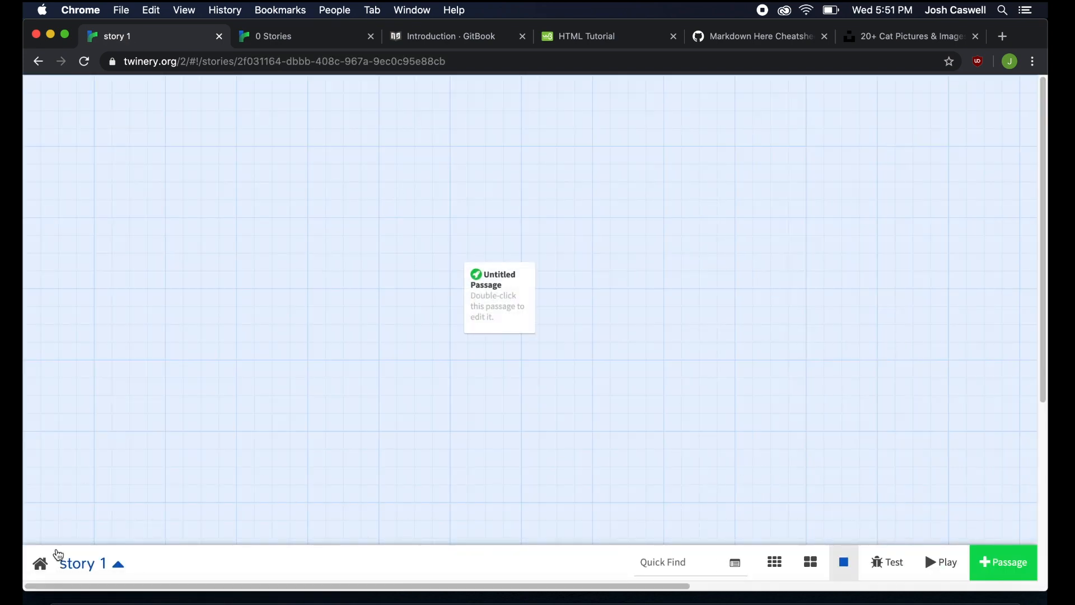
{"action": "left_click", "coordinate": [40, 563]}
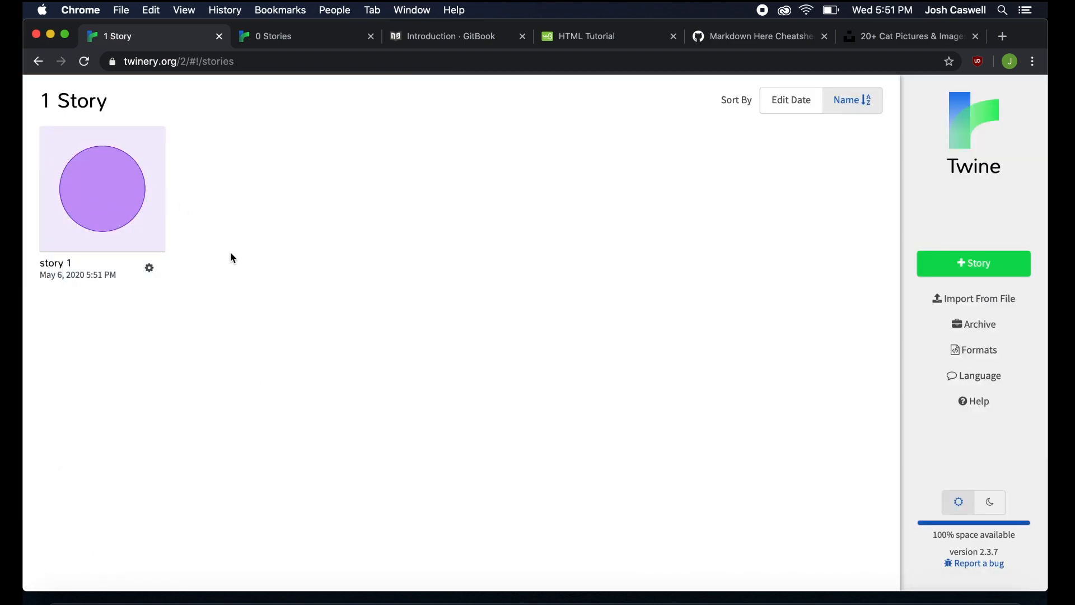
Step: Create another story named "2" and return to the story list
{"action": "left_click", "coordinate": [931, 267]}
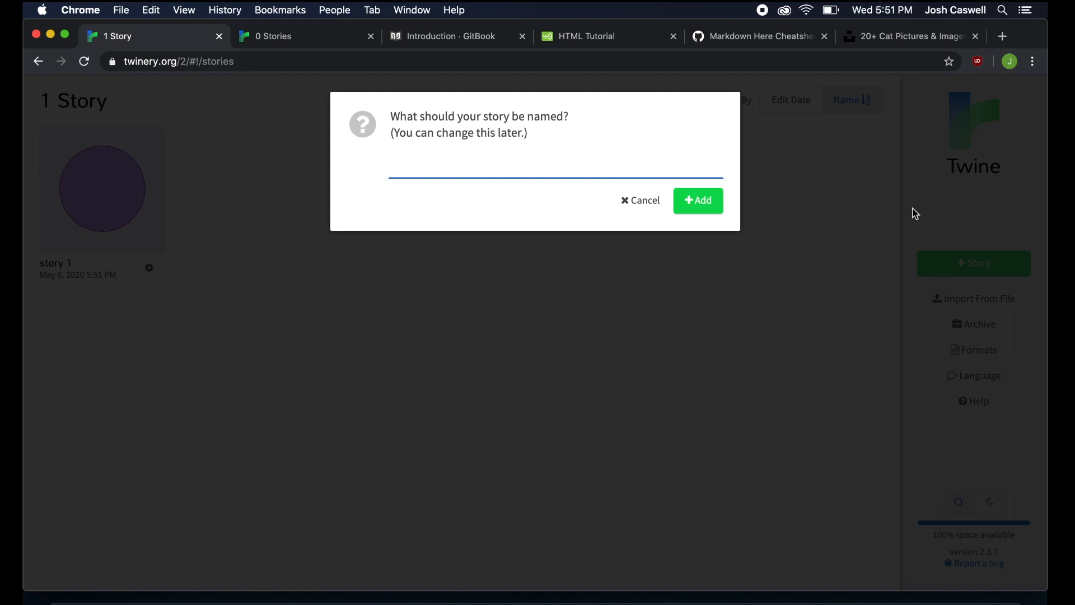
{"action": "type", "text": "2"}
{"action": "left_click", "coordinate": [710, 202]}
{"action": "right_click", "coordinate": [710, 187]}
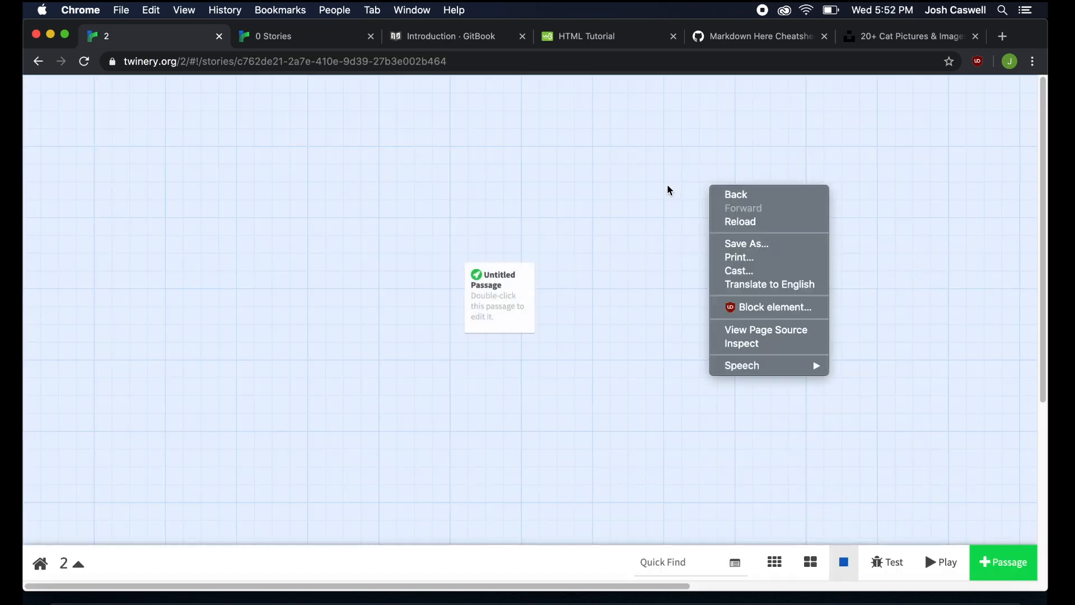
{"action": "left_click", "coordinate": [192, 444]}
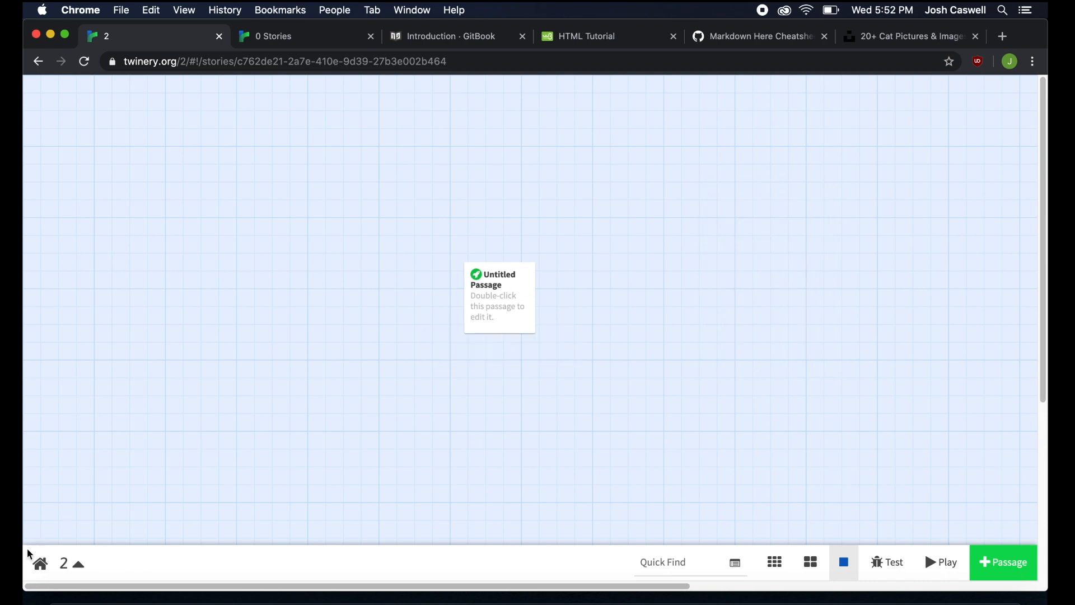
{"action": "left_click", "coordinate": [40, 564]}
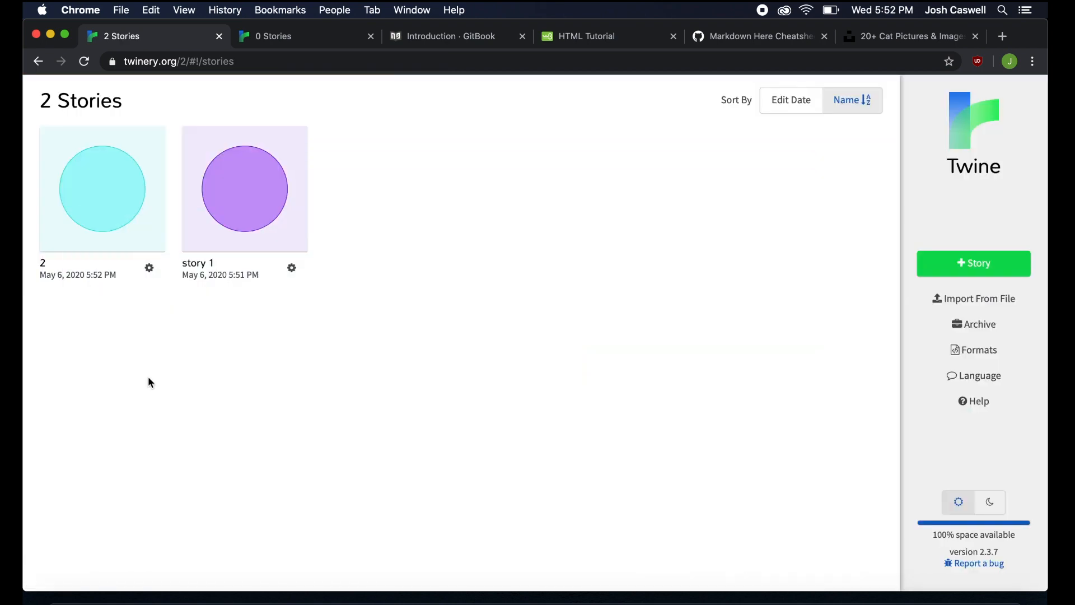
Step: Save an archive file of all stories and permanently delete both "story 1" and "2" from the story list
{"action": "left_click", "coordinate": [993, 334]}
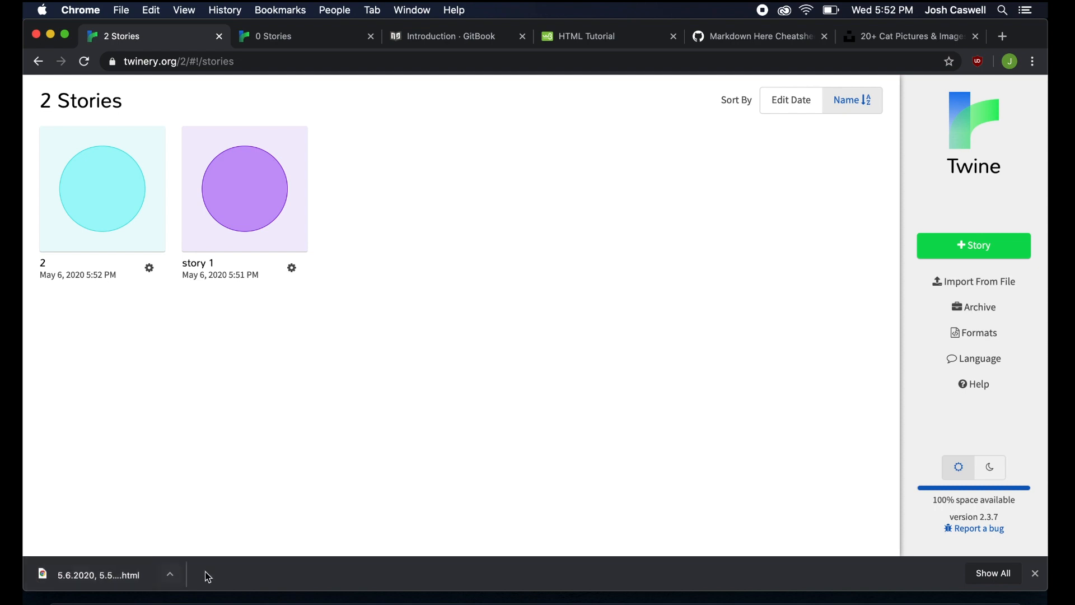
{"action": "left_click", "coordinate": [294, 270]}
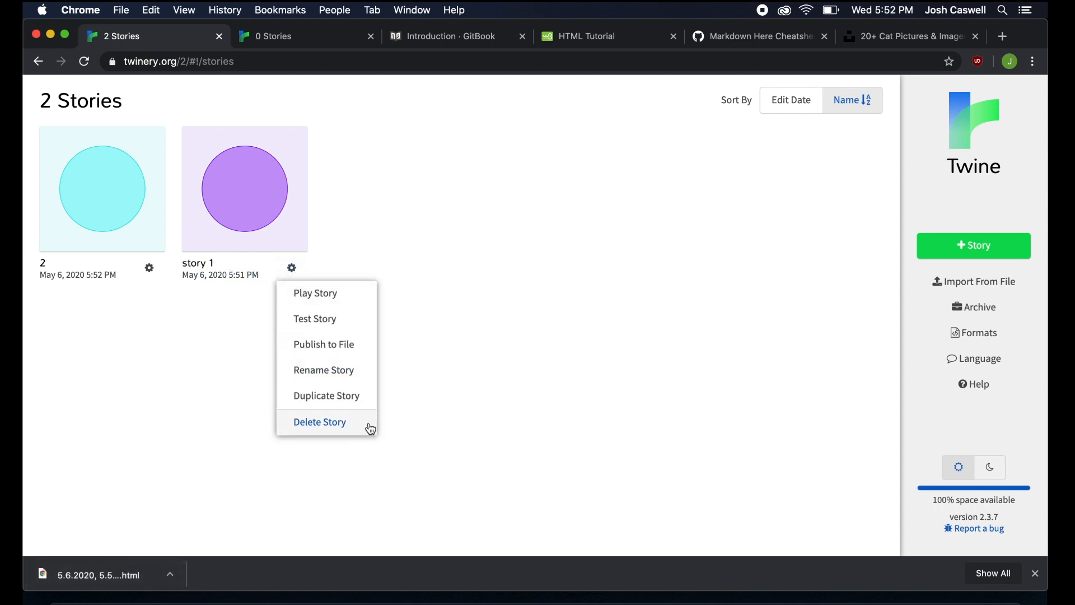
{"action": "left_click", "coordinate": [363, 420]}
{"action": "left_click", "coordinate": [630, 170]}
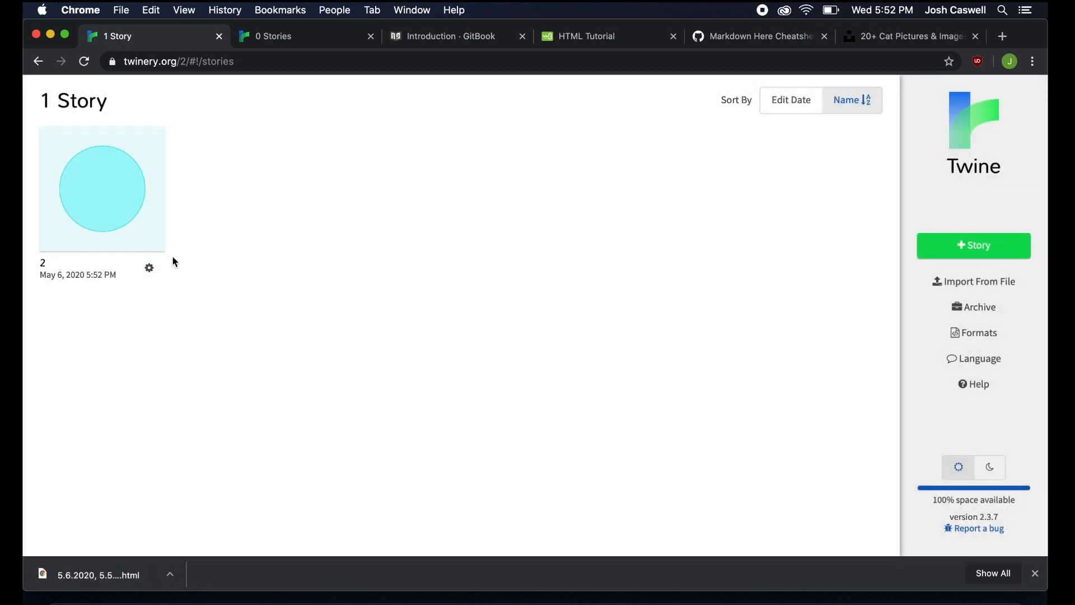
{"action": "left_click", "coordinate": [149, 268]}
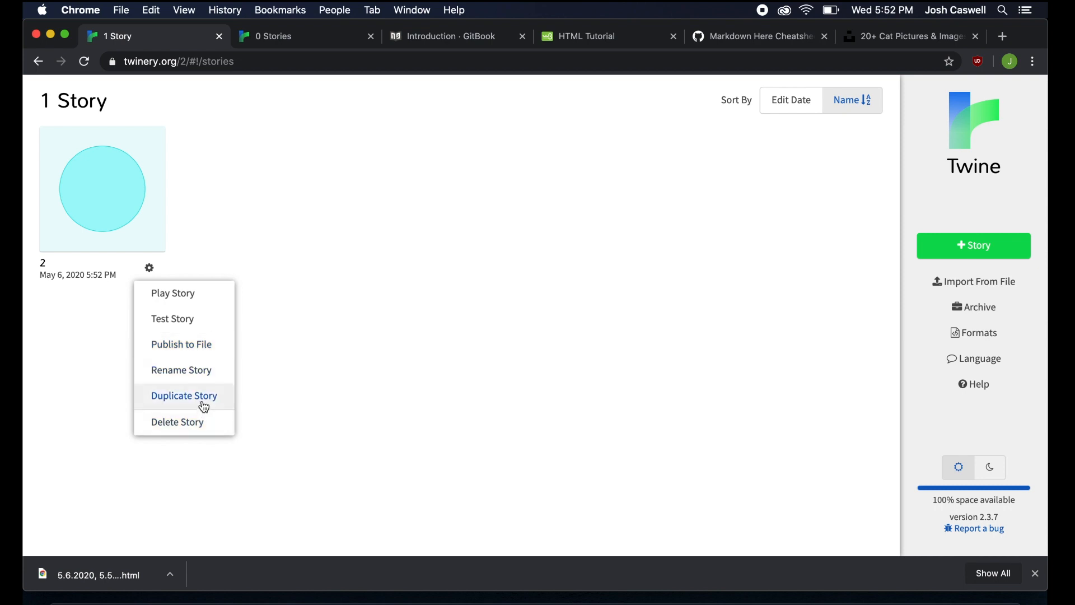
{"action": "left_click", "coordinate": [198, 424]}
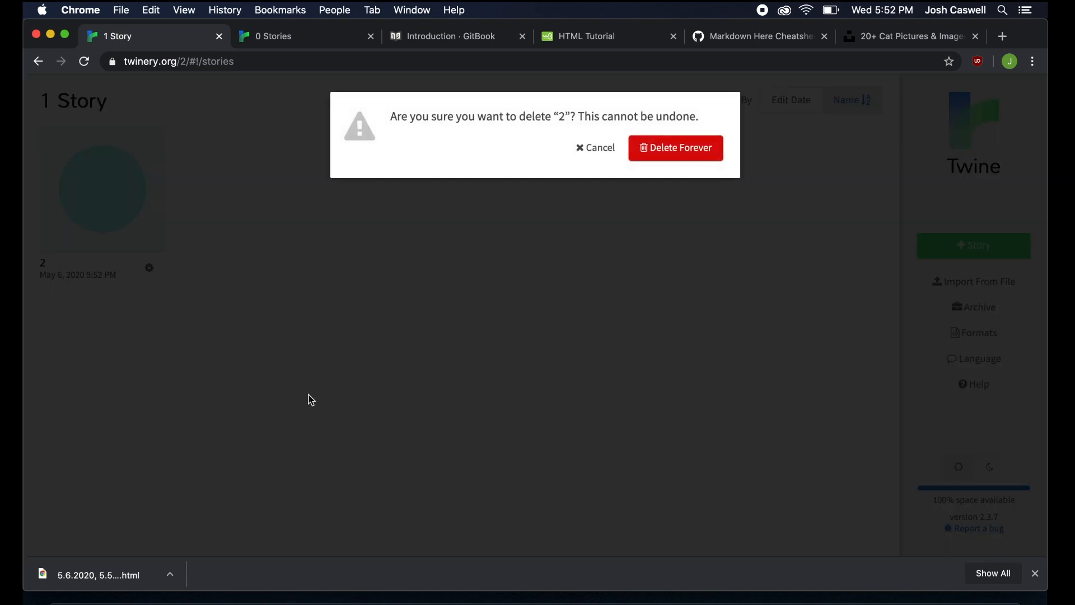
{"action": "left_click", "coordinate": [647, 152]}
Step: Import the archive file "5.6.2020, 5.52.10 PM Twine Archive.html" from the Downloads folder
{"action": "left_click", "coordinate": [977, 283]}
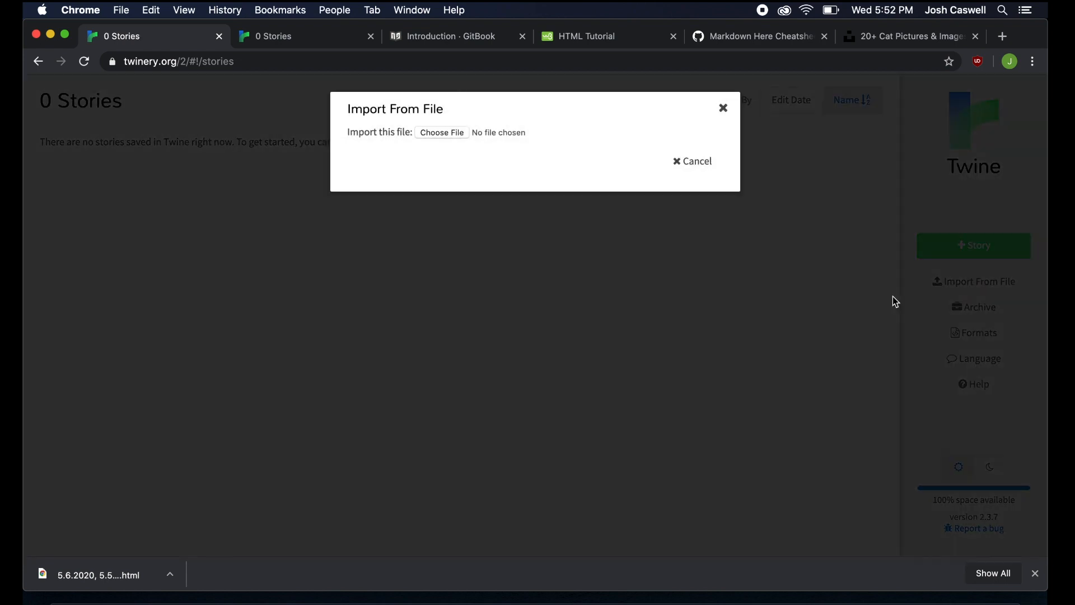
{"action": "left_click", "coordinate": [458, 134]}
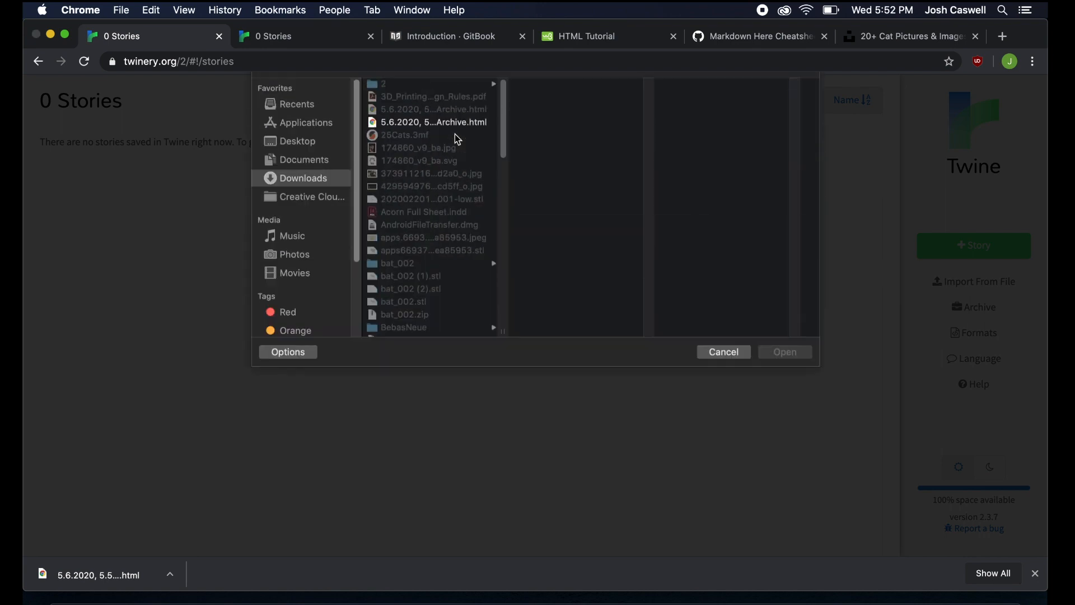
{"action": "left_click", "coordinate": [451, 134]}
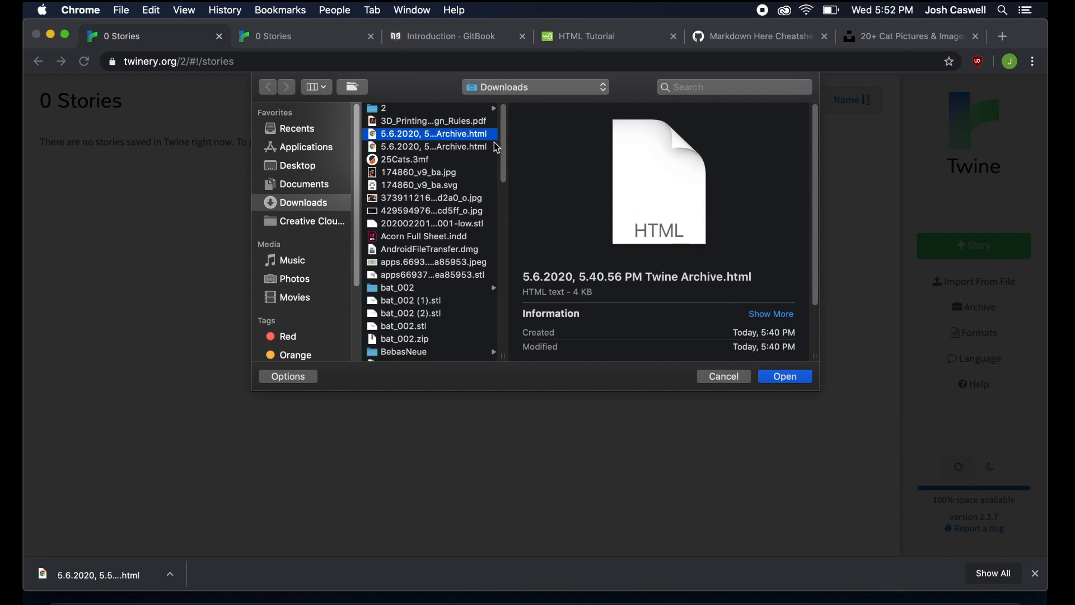
{"action": "left_click", "coordinate": [479, 148]}
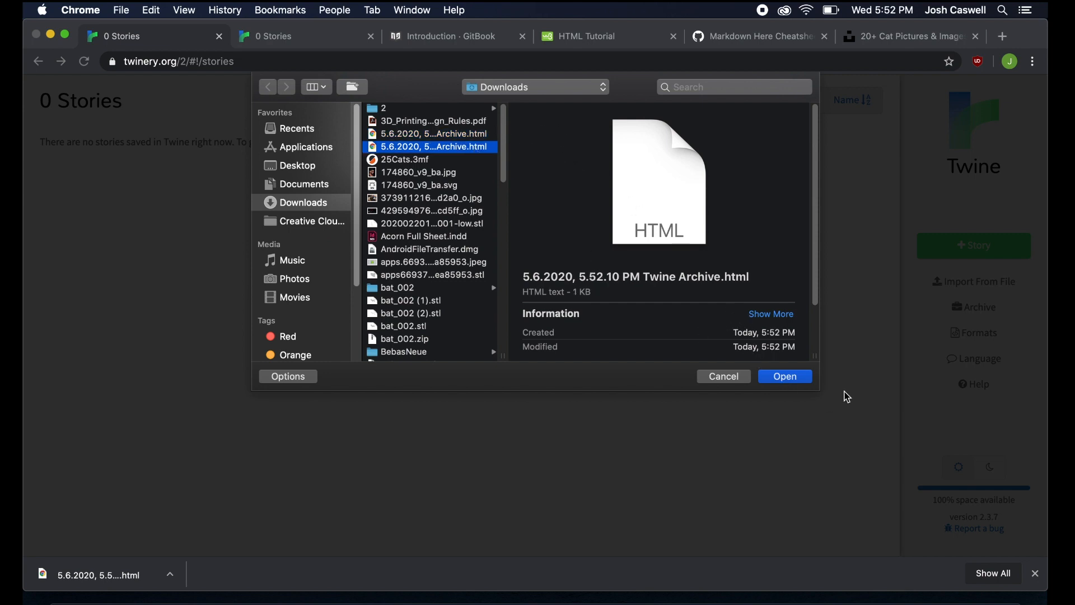
{"action": "left_click", "coordinate": [791, 377]}
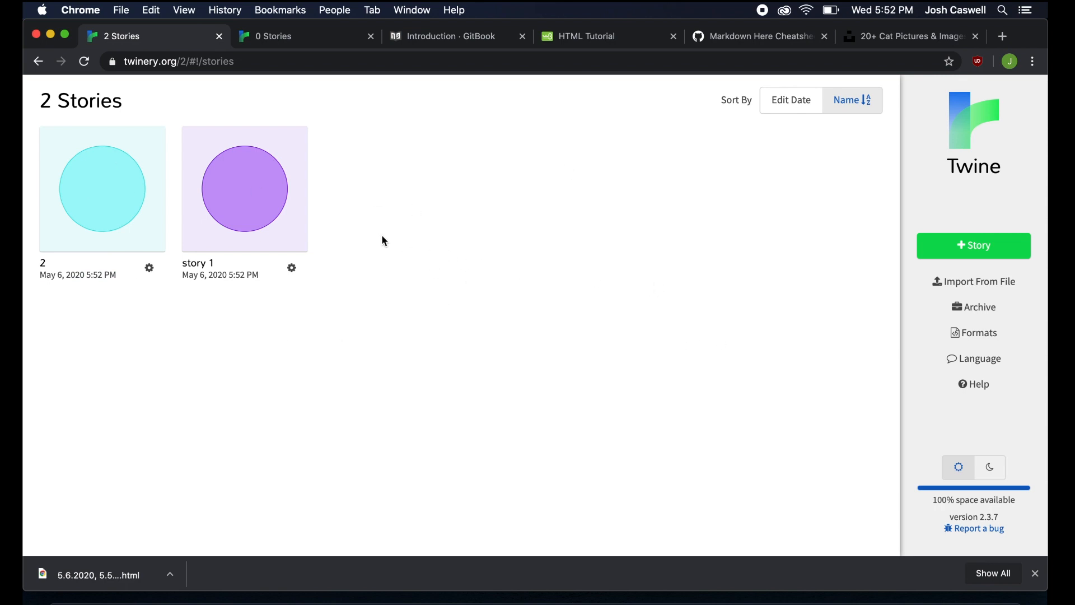
Step: Review the management options for "story 1" and open the story for editing
{"action": "left_click", "coordinate": [289, 275]}
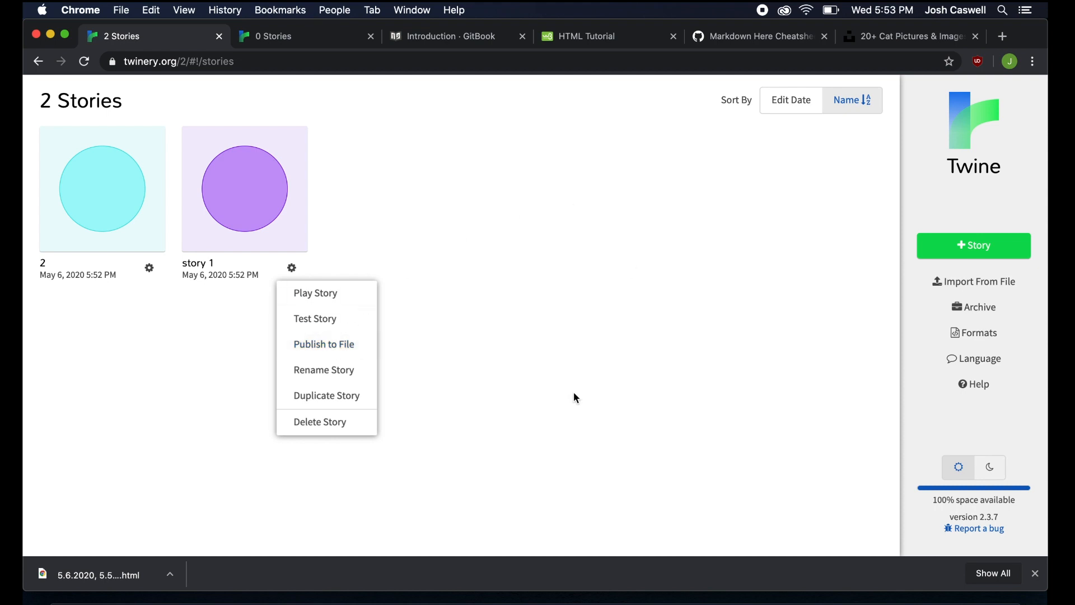
{"action": "left_click", "coordinate": [627, 265]}
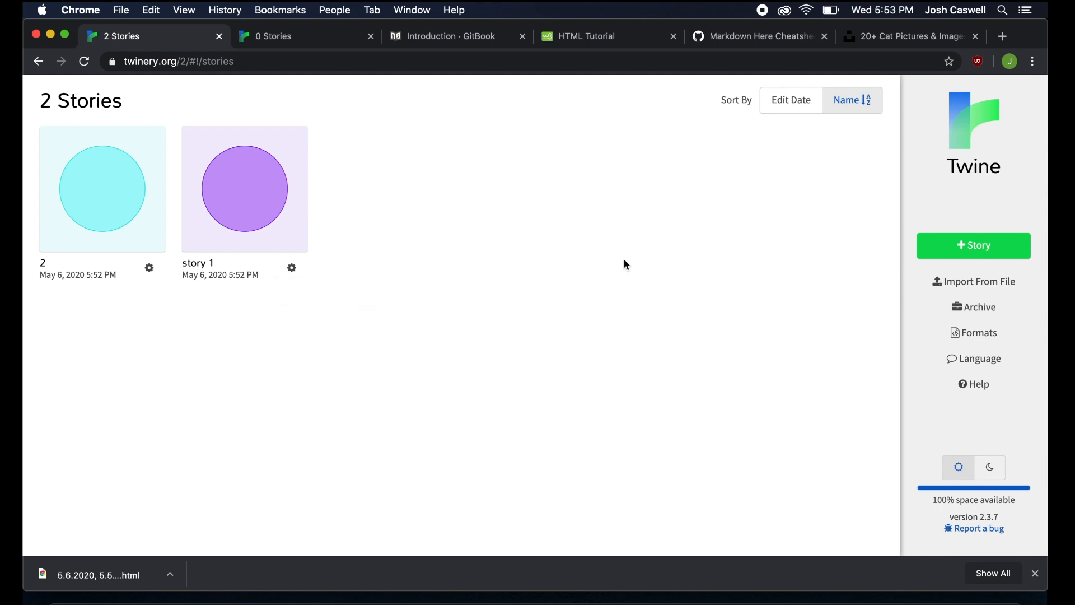
{"action": "left_click", "coordinate": [274, 203]}
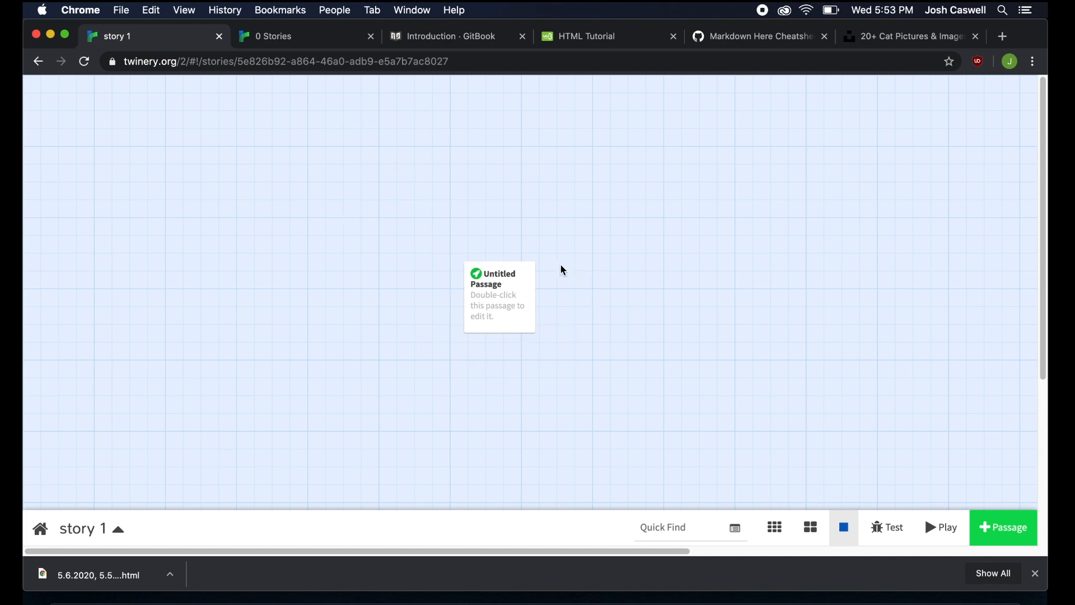
Step: Move the Untitled Passage up and slightly left on the story map, and view its contents in the passage editor
{"action": "left_click_drag", "start_coordinate": [512, 276], "coordinate": [491, 201]}
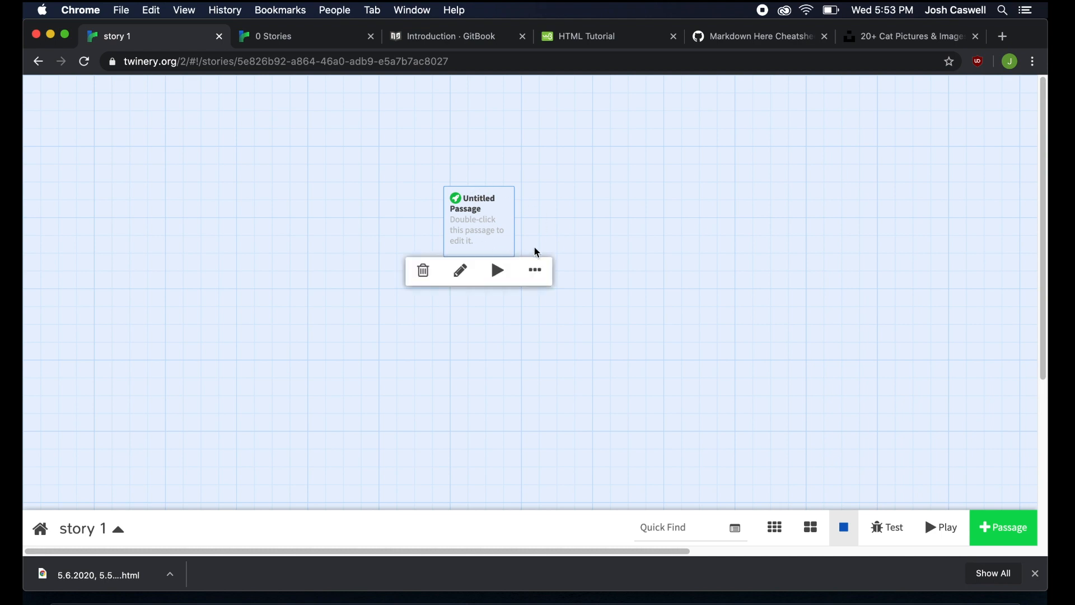
{"action": "double_click", "coordinate": [478, 219]}
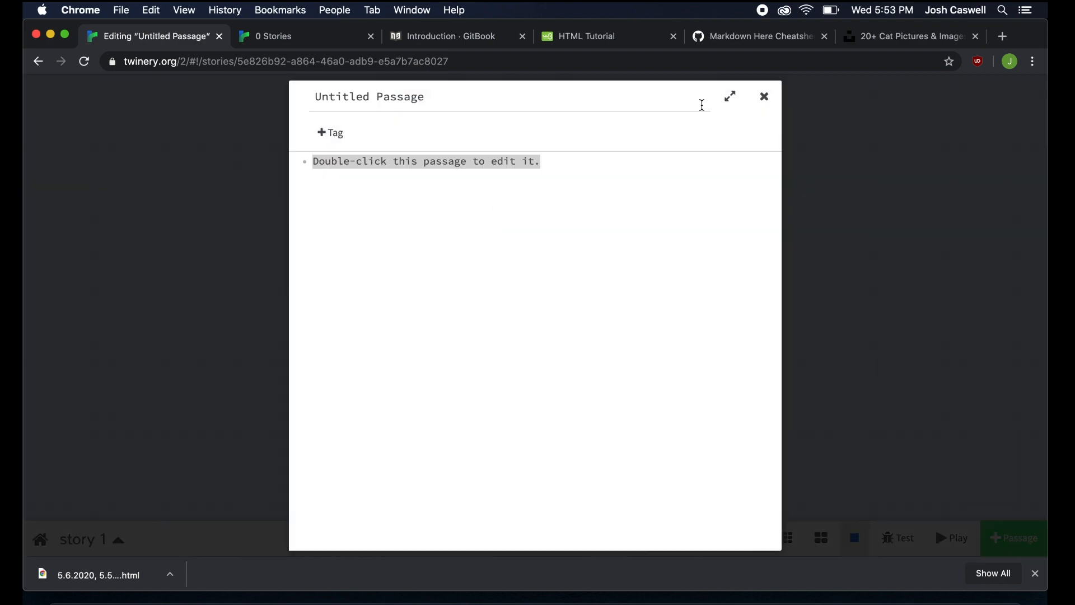
{"action": "left_click", "coordinate": [763, 105]}
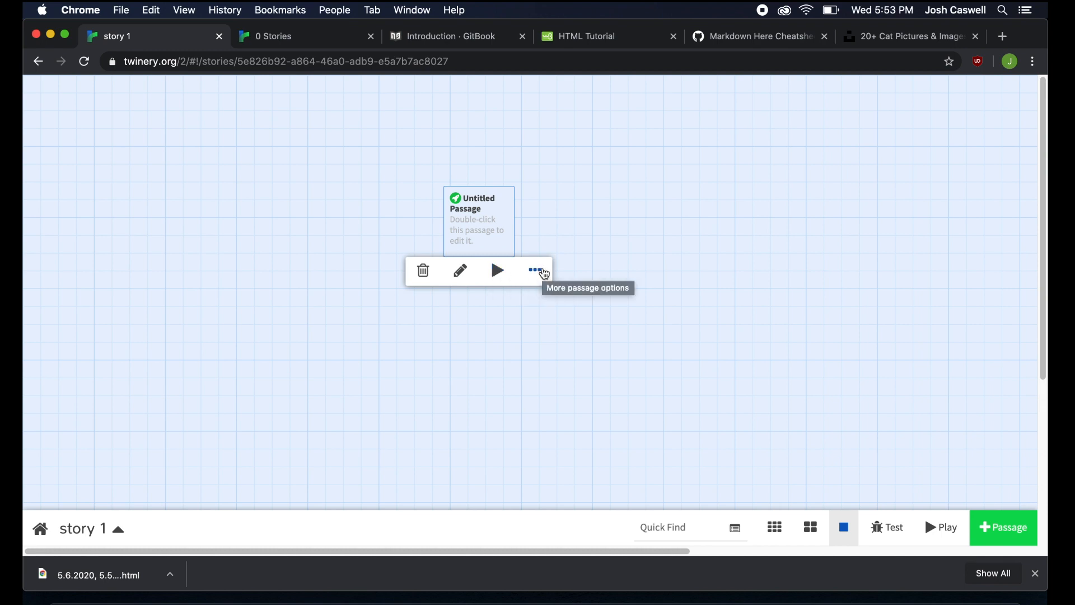
Step: Review the start-point and size options available for the Untitled Passage
{"action": "left_click", "coordinate": [542, 272]}
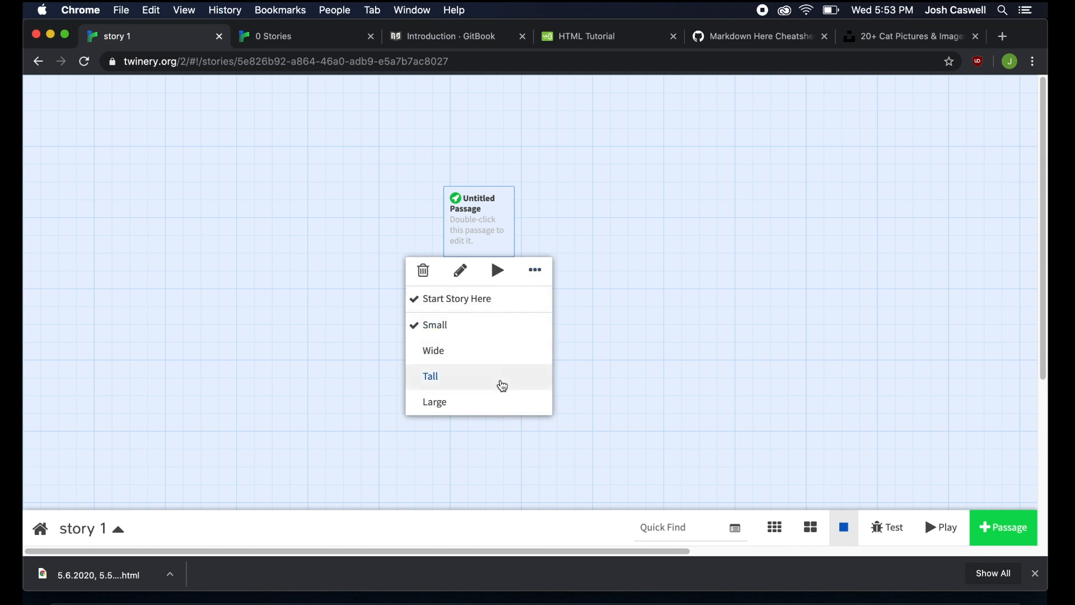
{"action": "left_click", "coordinate": [485, 361]}
{"action": "mouse_move", "coordinate": [487, 223]}
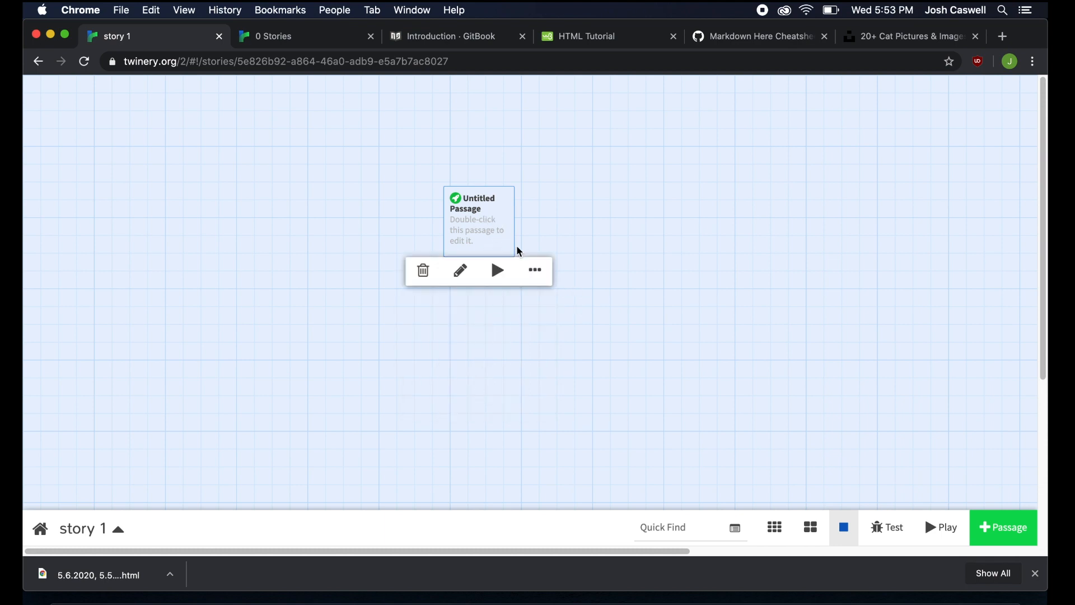
{"action": "left_click", "coordinate": [540, 280]}
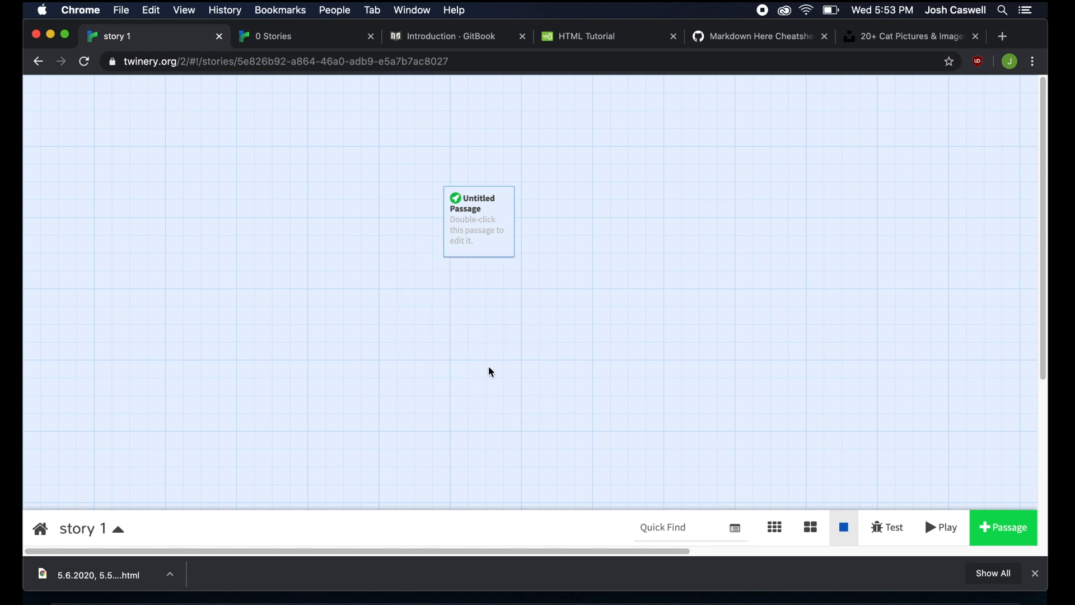
Step: Rename the Untitled Passage to "test" and return to the story map
{"action": "double_click", "coordinate": [498, 231]}
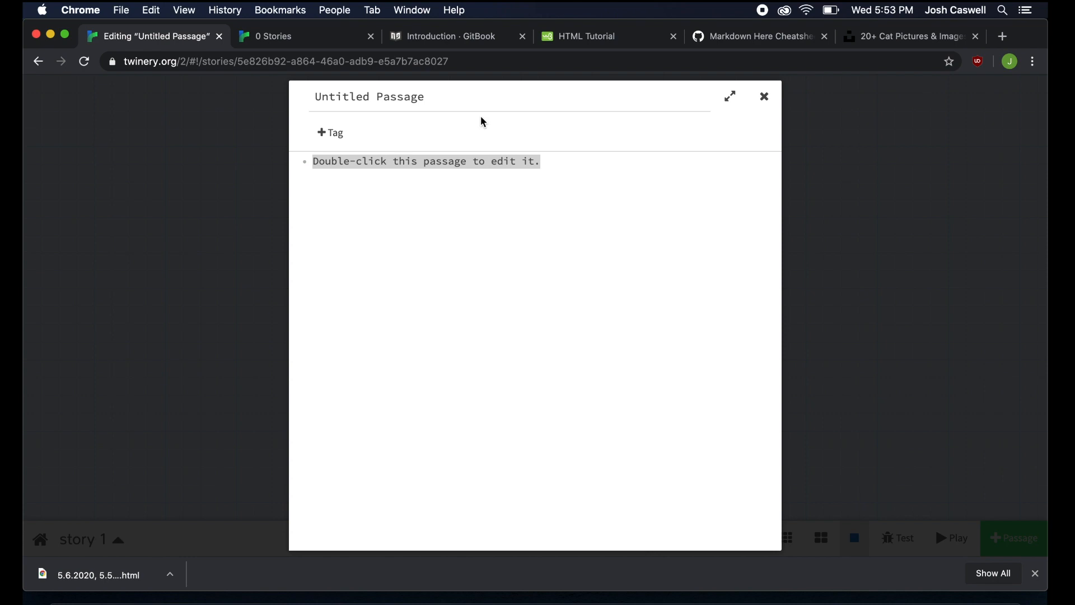
{"action": "left_click", "coordinate": [470, 101]}
{"action": "triple_click", "coordinate": [383, 101]}
{"action": "type", "text": "test"}
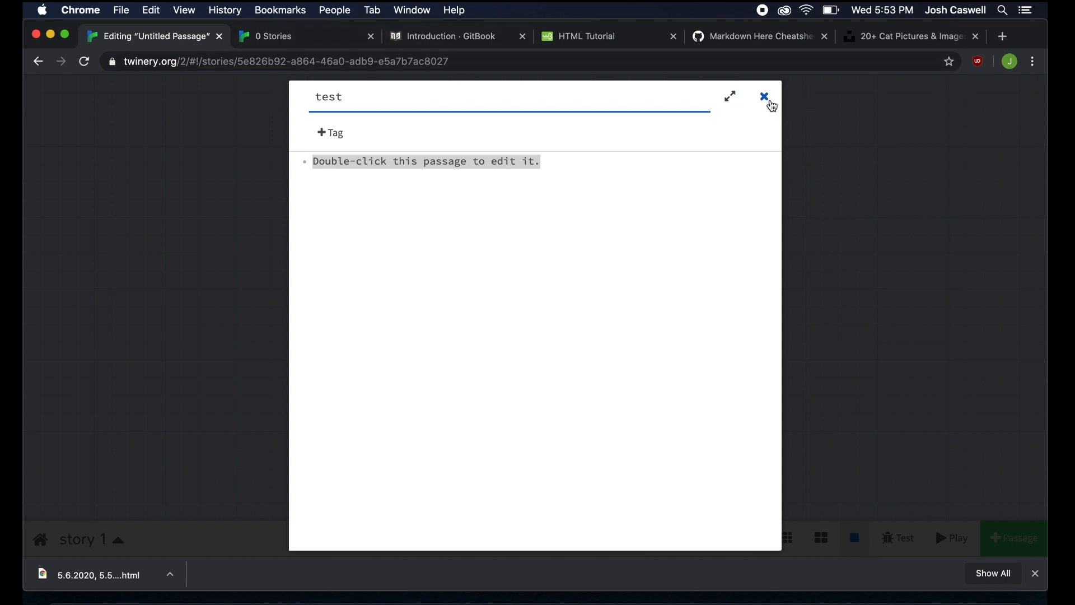
{"action": "left_click", "coordinate": [772, 104]}
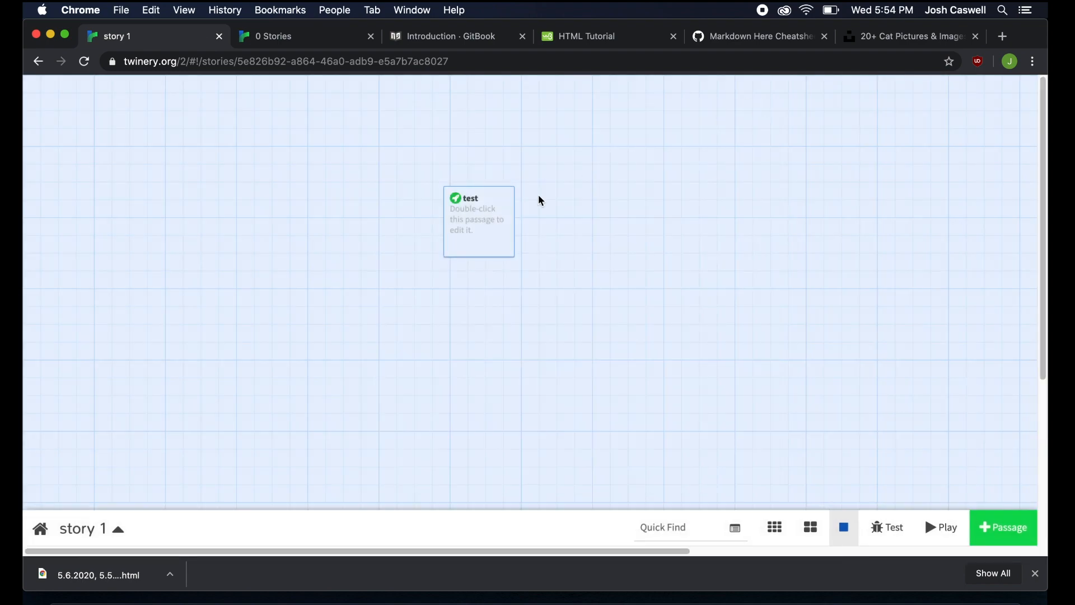
Step: Clear the placeholder body text of the "test" passage and dismiss the browser's download bar
{"action": "mouse_move", "coordinate": [473, 201]}
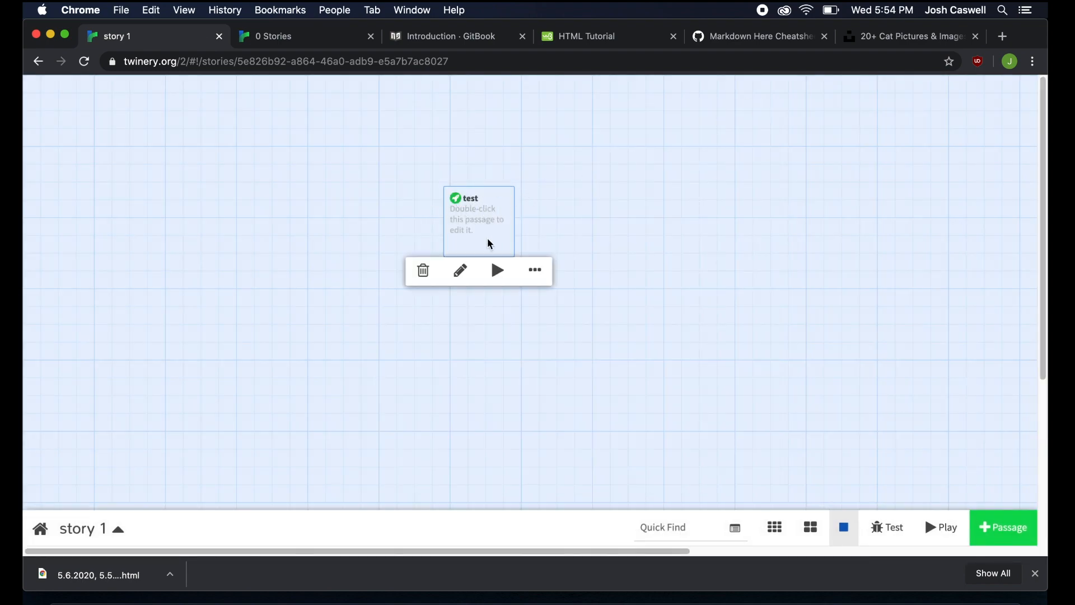
{"action": "double_click", "coordinate": [496, 199]}
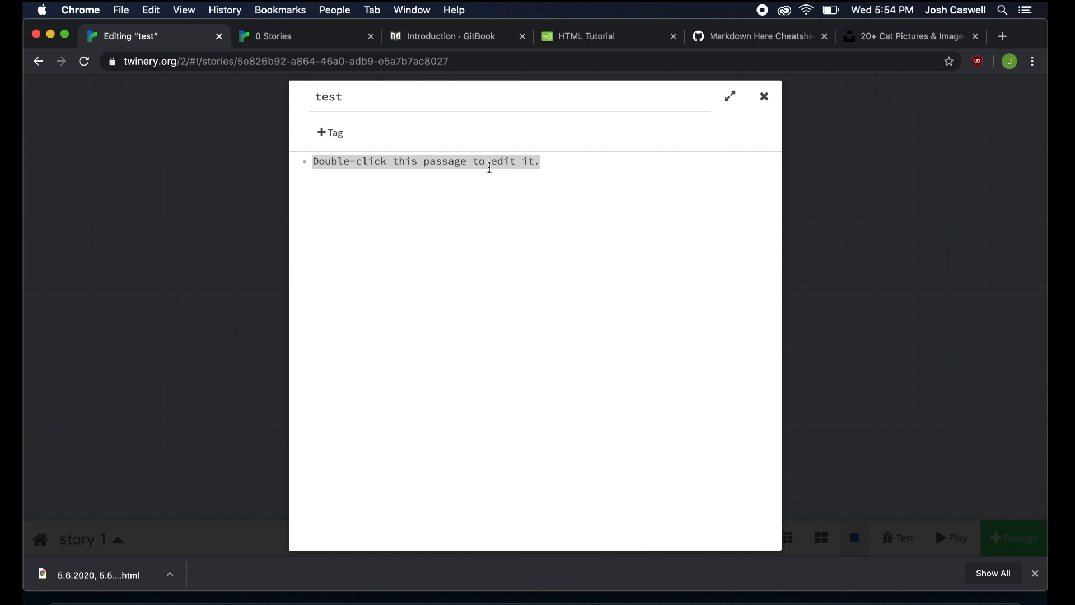
{"action": "key", "text": "BackSpace"}
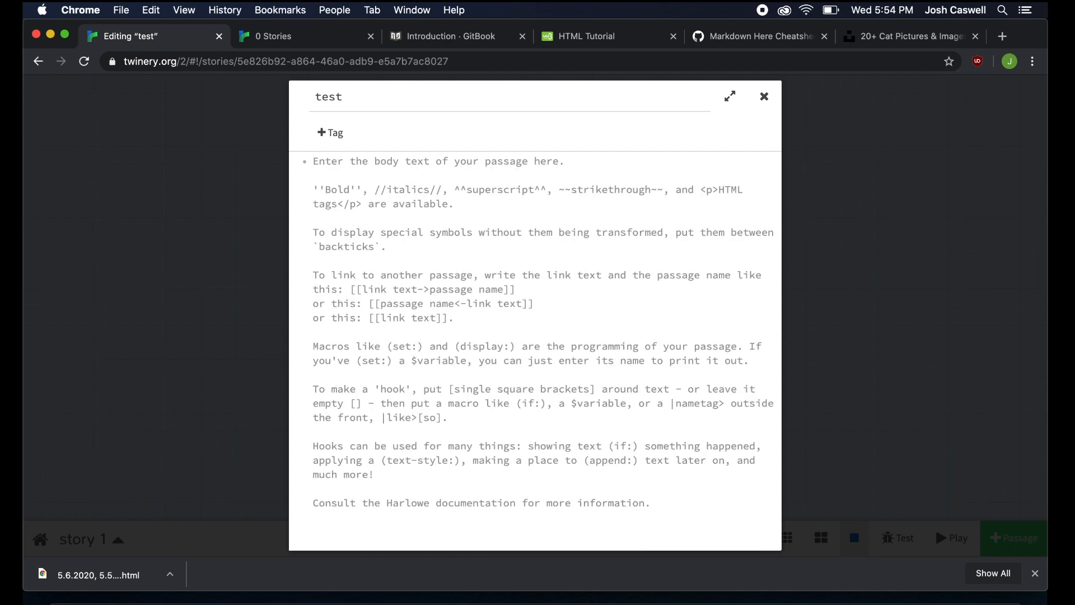
{"action": "key", "text": "super+z"}
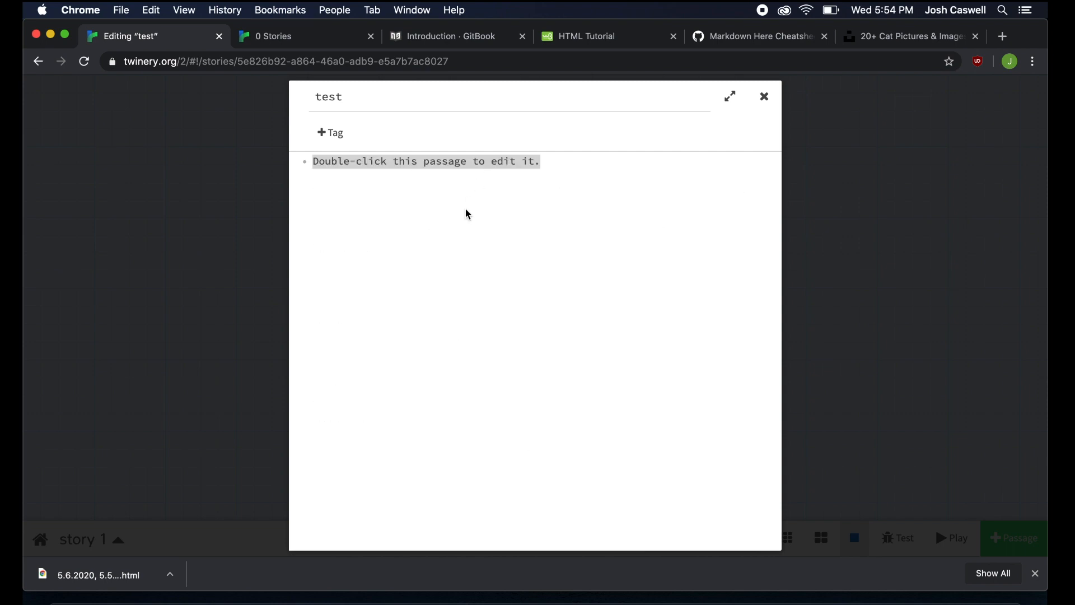
{"action": "left_click", "coordinate": [569, 165]}
{"action": "left_click_drag", "start_coordinate": [568, 166], "coordinate": [267, 170]}
{"action": "left_click_drag", "start_coordinate": [562, 159], "coordinate": [288, 166]}
{"action": "key", "text": "BackSpace"}
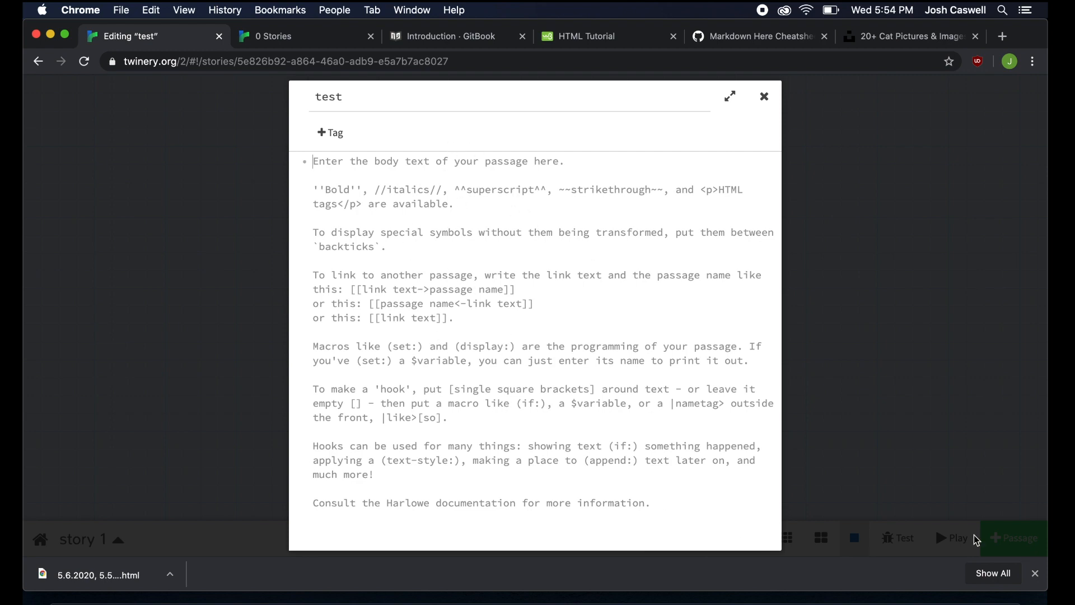
{"action": "left_click", "coordinate": [1035, 573]}
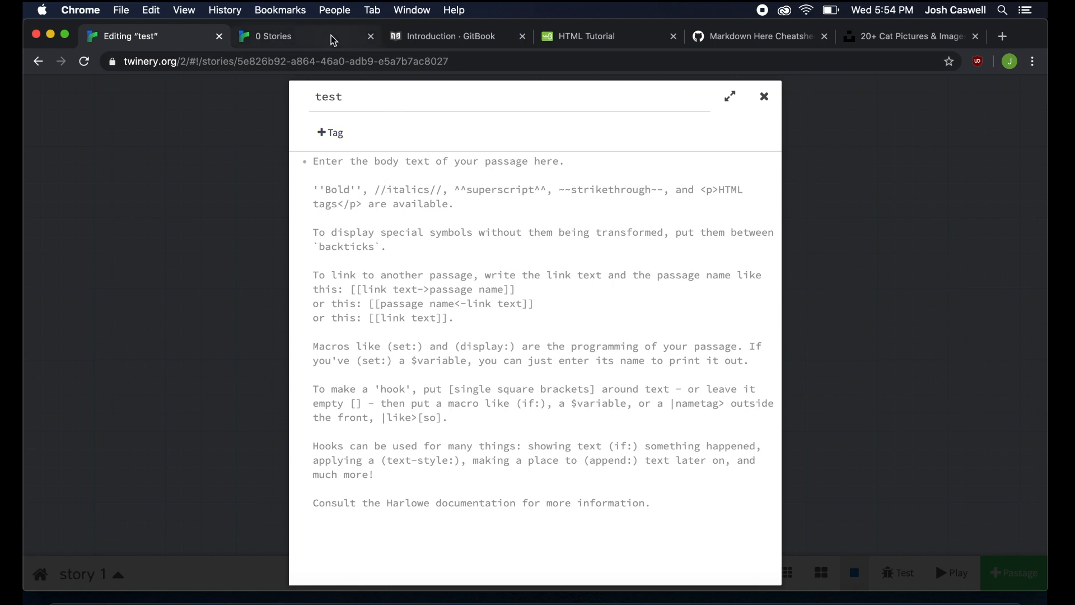
Step: Look over the w3schools HTML Tutorial and the Markdown Here Cheatsheet, and return to the "test" passage editor
{"action": "left_click", "coordinate": [576, 44]}
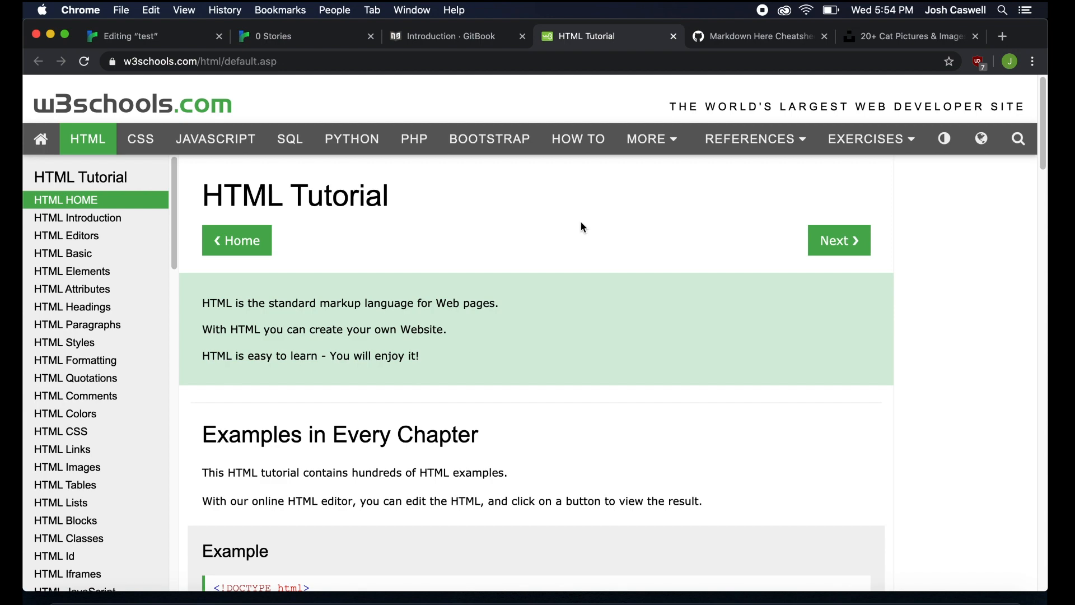
{"action": "scroll", "coordinate": [504, 230], "scroll_direction": "down", "scroll_amount": 15}
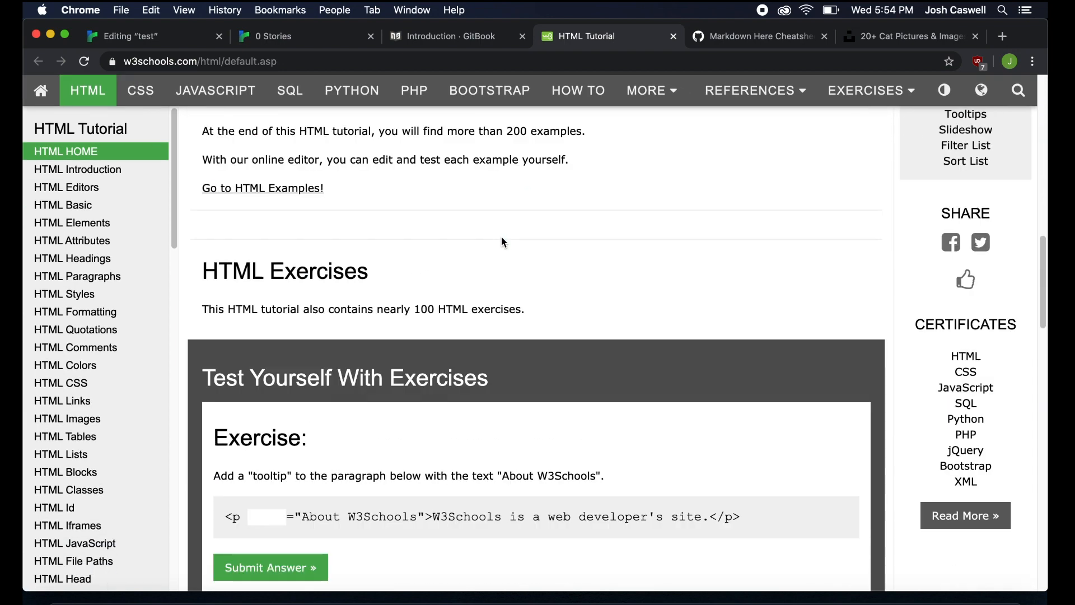
{"action": "scroll", "coordinate": [502, 242], "scroll_direction": "down", "scroll_amount": 3}
{"action": "scroll", "coordinate": [502, 242], "scroll_direction": "up", "scroll_amount": 20}
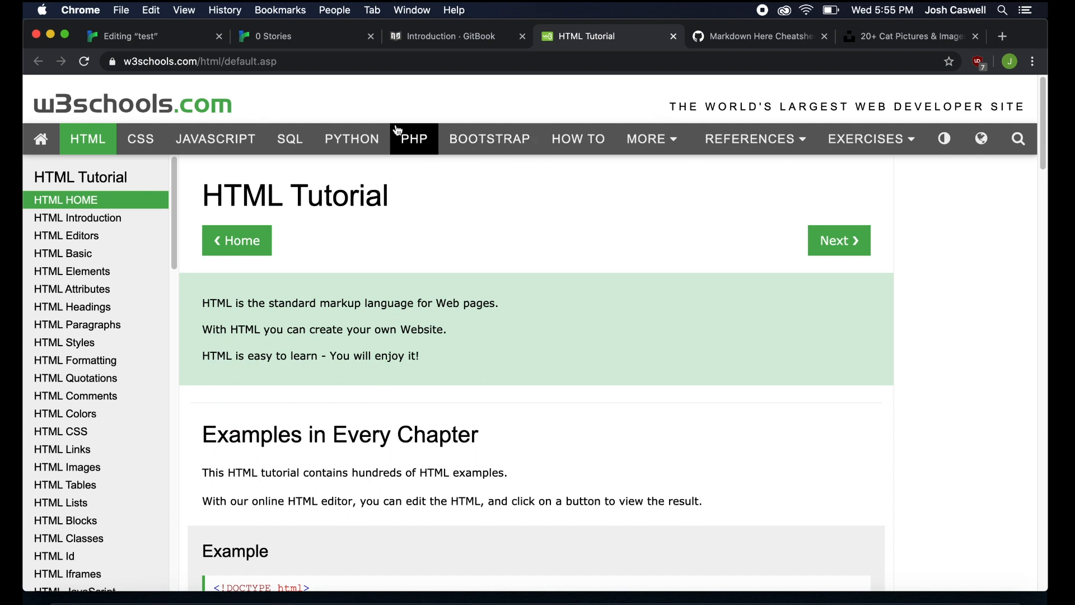
{"action": "left_click", "coordinate": [736, 35]}
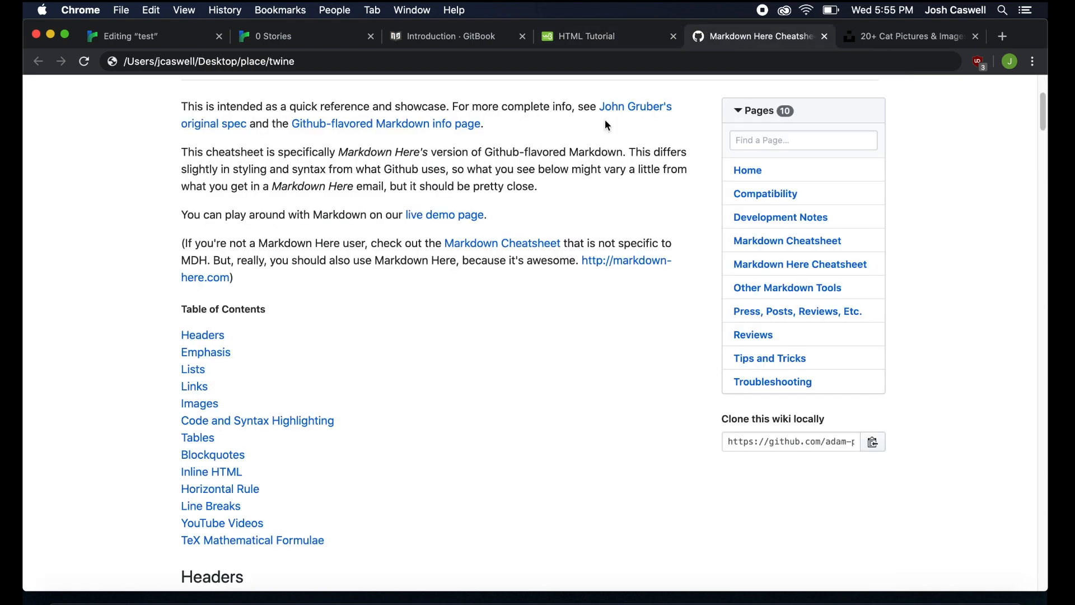
{"action": "left_click", "coordinate": [330, 35]}
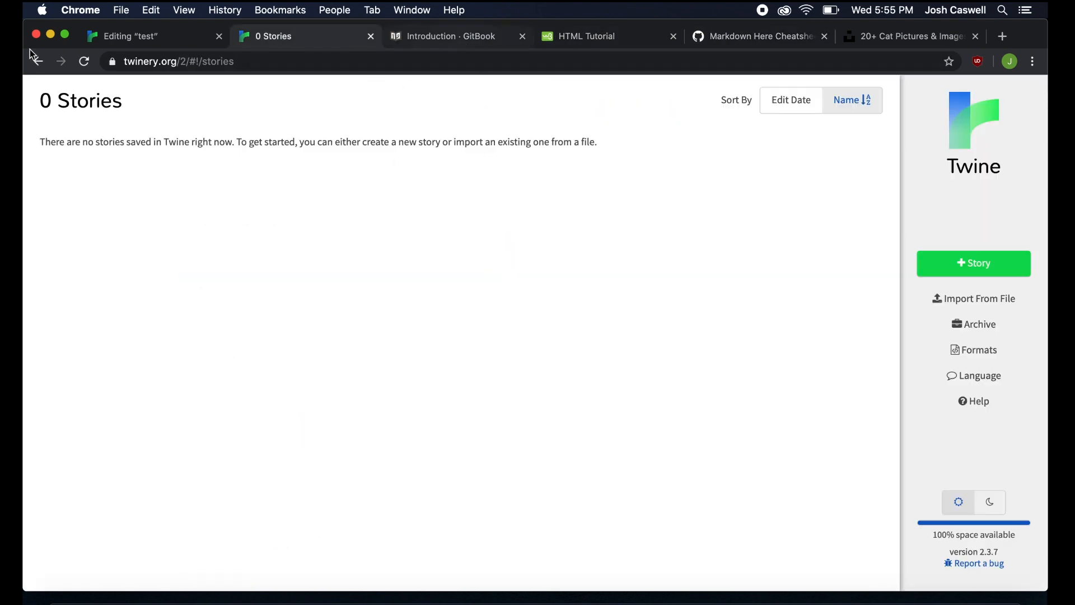
{"action": "left_click", "coordinate": [117, 44]}
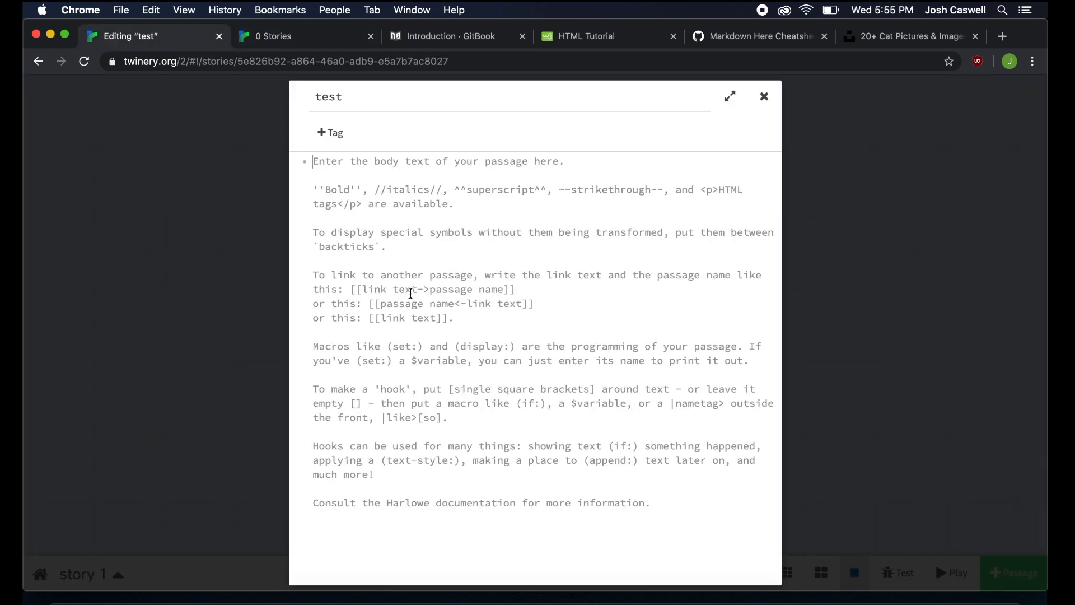
Step: Write "test 2", "test 3" and "Test 4" in the passage body, separated by blank lines, and close the editor
{"action": "type", "text": "test 2"}
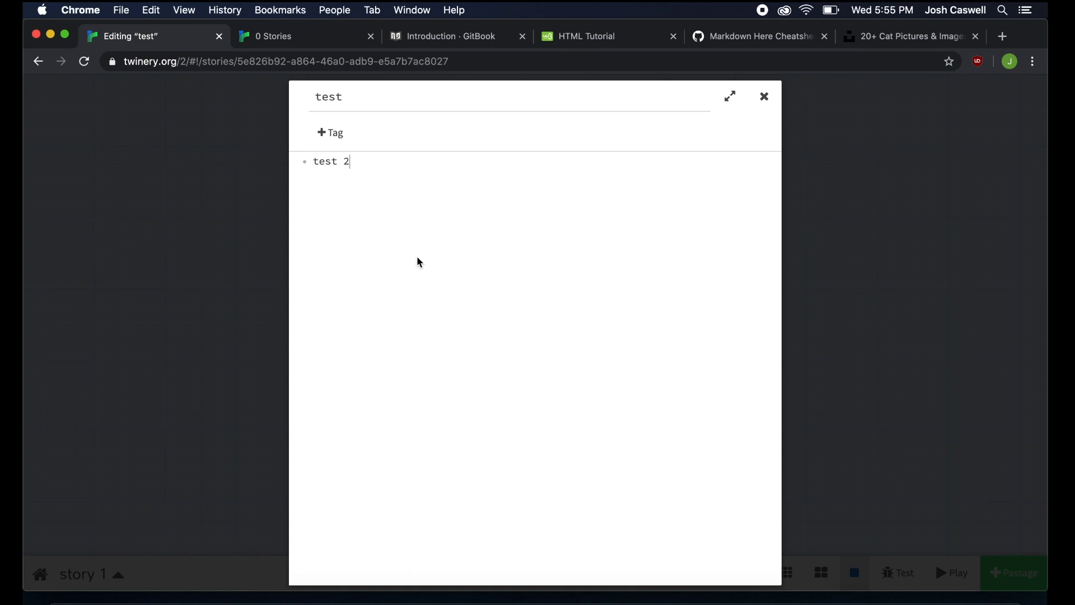
{"action": "key", "text": "Return"}
{"action": "key", "text": "Return"}
{"action": "type", "text": "test 3"}
{"action": "key", "text": "Return"}
{"action": "key", "text": "Return"}
{"action": "type", "text": "Test 4"}
{"action": "left_click", "coordinate": [765, 98]}
Step: Test the story starting from the "test" passage to check its plain text, and close the preview
{"action": "mouse_move", "coordinate": [486, 232]}
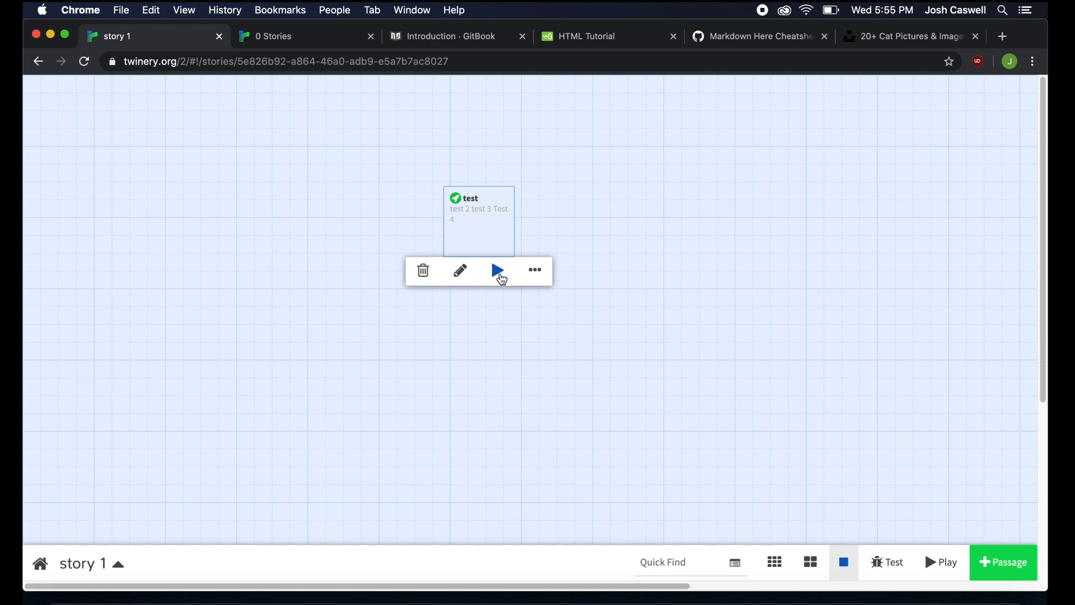
{"action": "left_click", "coordinate": [499, 272]}
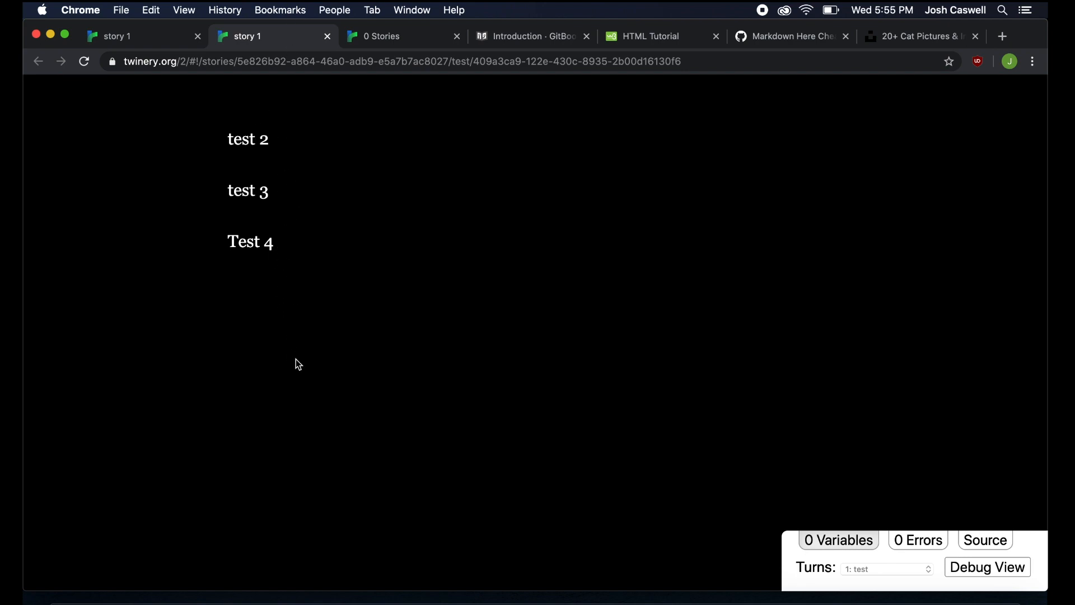
{"action": "left_click", "coordinate": [328, 36]}
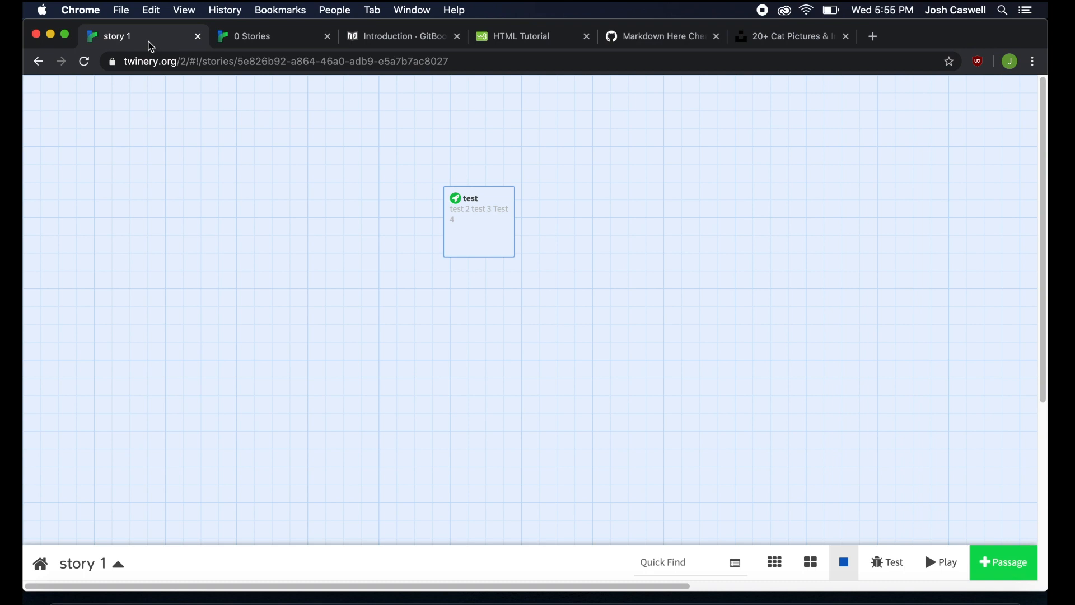
Step: Make the "test 2" line bold by wrapping it in <b> and </b> tags in the "test" passage
{"action": "mouse_move", "coordinate": [487, 244]}
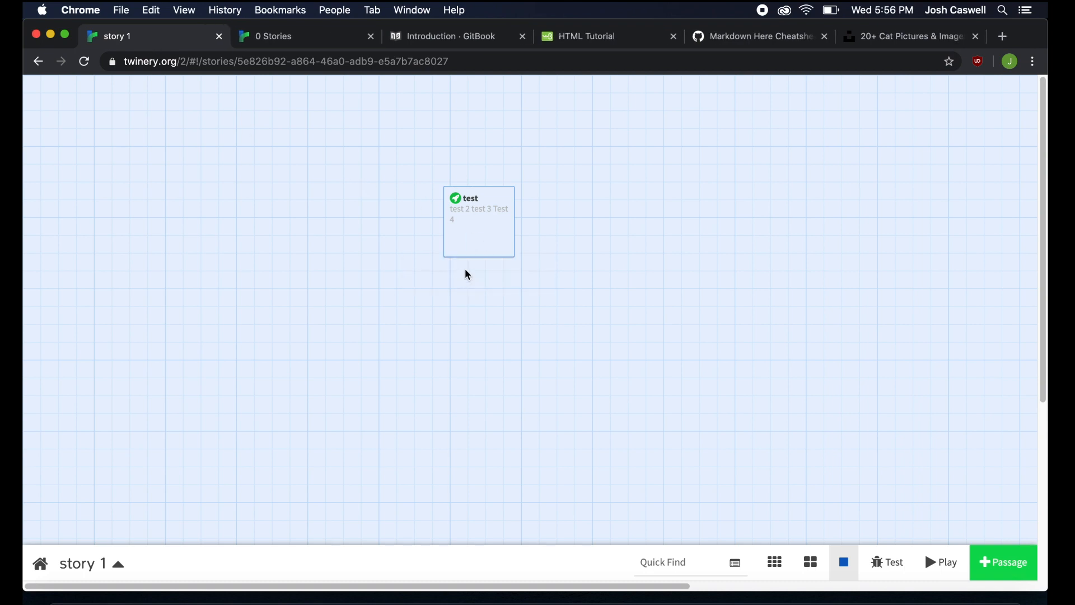
{"action": "left_click", "coordinate": [462, 270]}
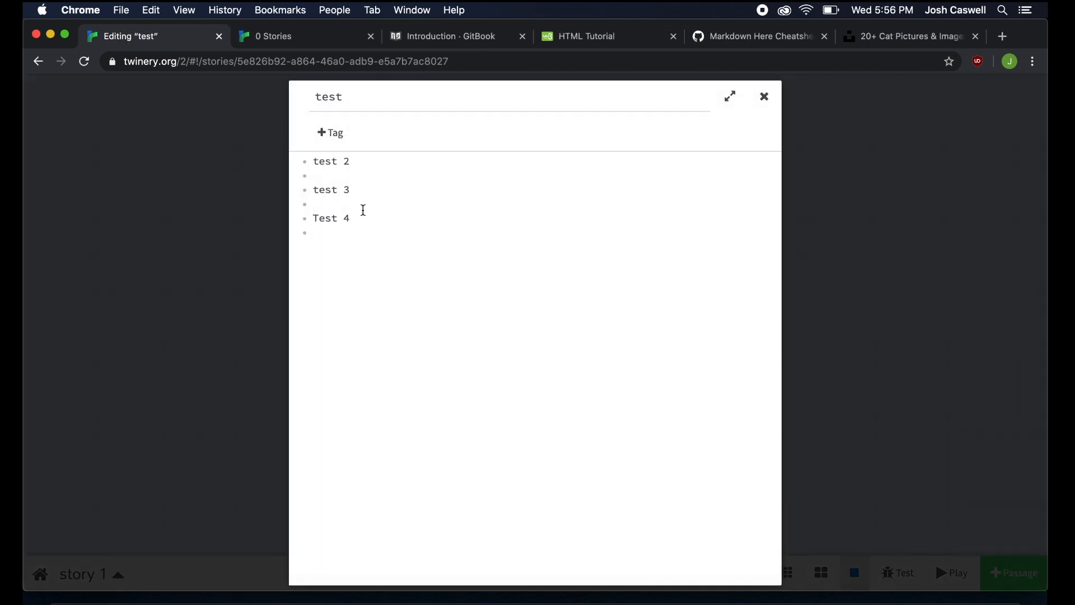
{"action": "left_click", "coordinate": [315, 163]}
{"action": "type", "text": ",b"}
{"action": "key", "text": "BackSpace"}
{"action": "key", "text": "BackSpace"}
{"action": "type", "text": "<b>"}
{"action": "type", "text": "/"}
{"action": "left_click", "coordinate": [766, 105]}
Step: Play the "test" passage to check the bold "test 2" line, and close the preview
{"action": "mouse_move", "coordinate": [468, 243]}
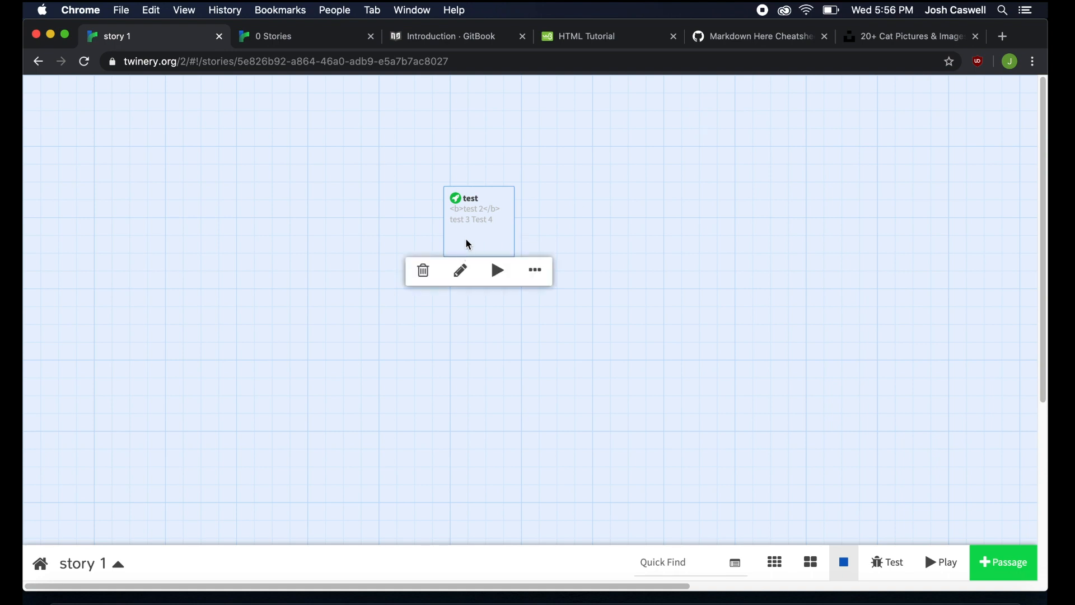
{"action": "left_click", "coordinate": [498, 271]}
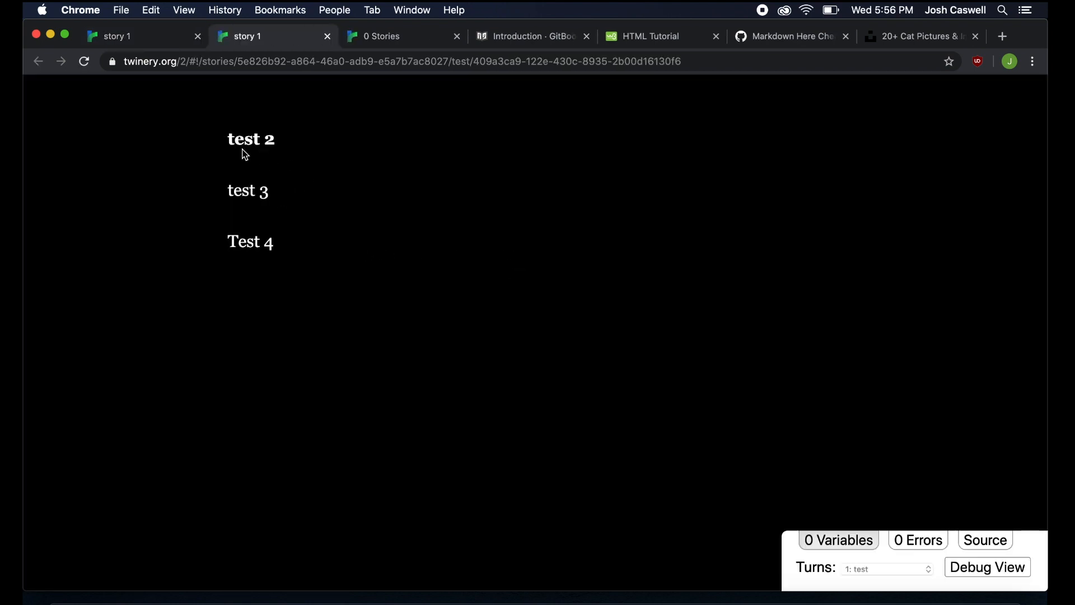
{"action": "left_click_drag", "start_coordinate": [229, 142], "coordinate": [317, 132]}
{"action": "left_click", "coordinate": [315, 176]}
{"action": "left_click", "coordinate": [327, 37]}
Step: Turn the "test 2" line into a heading by replacing its bold tags with <h1> and </h1>
{"action": "left_click", "coordinate": [470, 218]}
{"action": "left_click", "coordinate": [462, 270]}
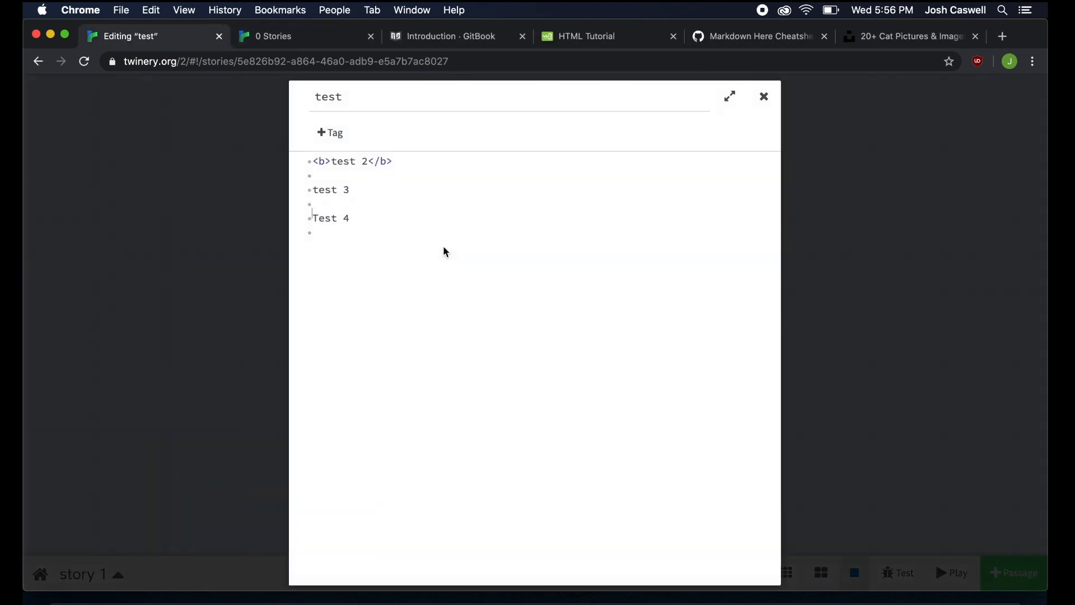
{"action": "left_click_drag", "start_coordinate": [329, 162], "coordinate": [316, 163]}
{"action": "type", "text": "<h1"}
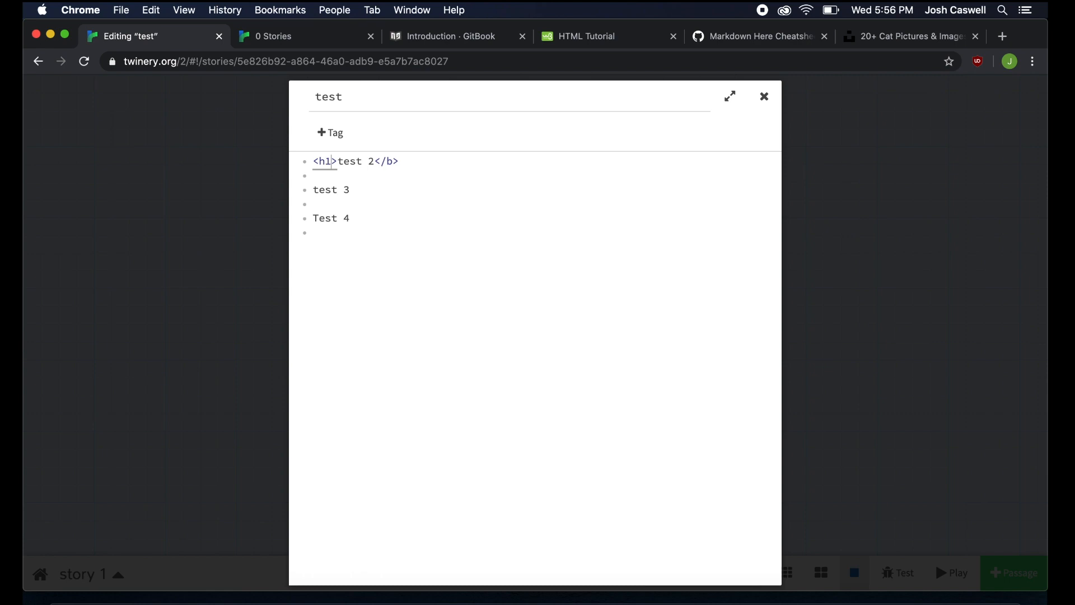
{"action": "left_click", "coordinate": [381, 161]}
{"action": "key", "text": "BackSpace"}
{"action": "type", "text": "h1"}
{"action": "left_click", "coordinate": [765, 97]}
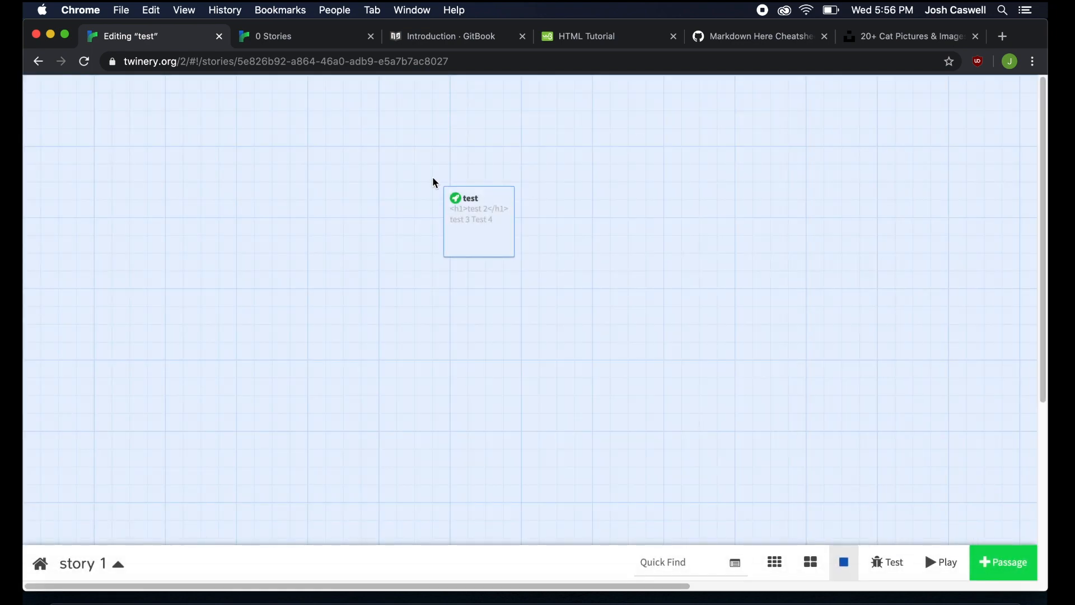
Step: Preview the "test" passage to check the "test 2" heading, and close the preview
{"action": "mouse_move", "coordinate": [499, 199]}
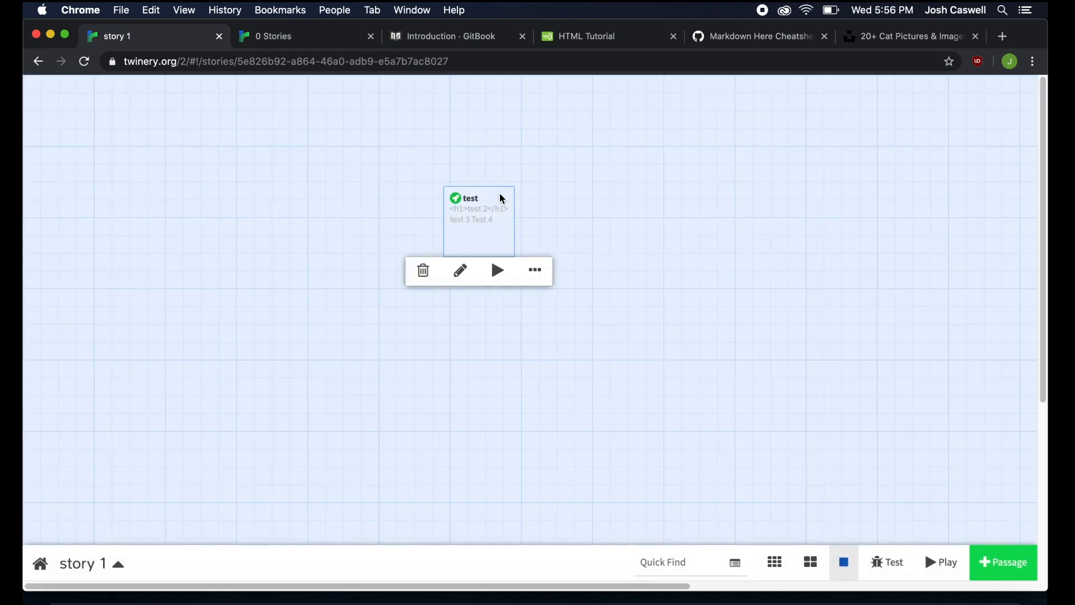
{"action": "left_click", "coordinate": [498, 270]}
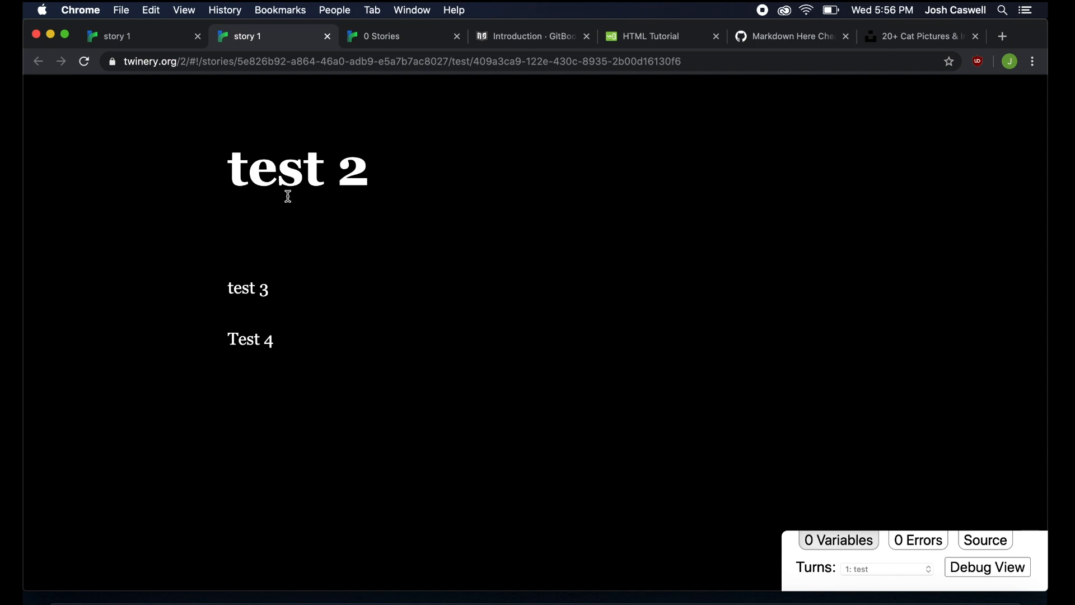
{"action": "left_click", "coordinate": [328, 37]}
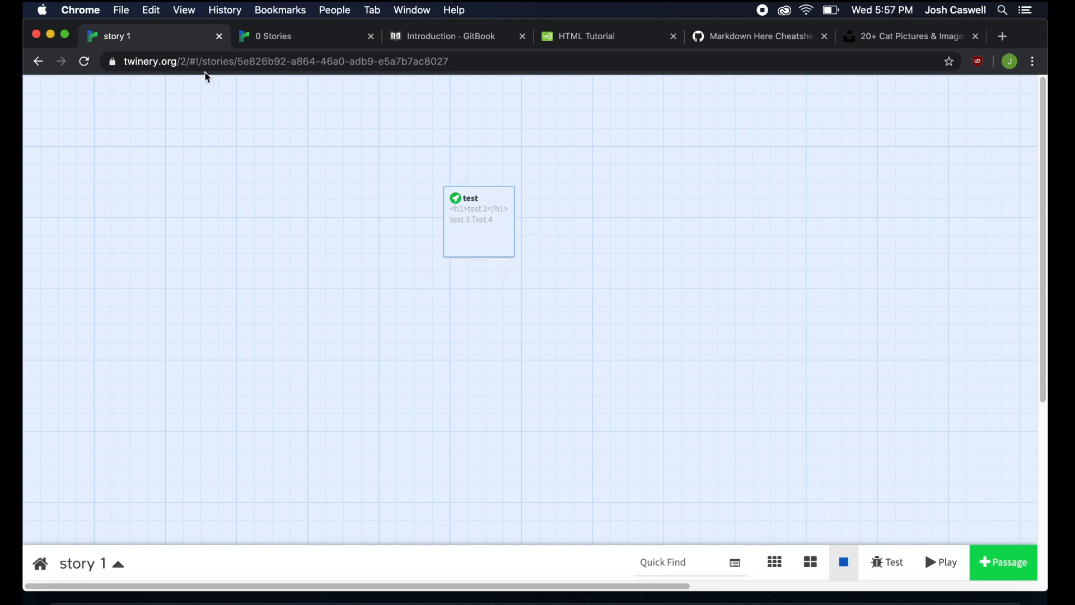
Step: Return to the story list, import "5.6.2020, 5.40.56 PM Twine Archive.html" from Downloads, and open the story "The Orange Cat"
{"action": "left_click", "coordinate": [42, 568]}
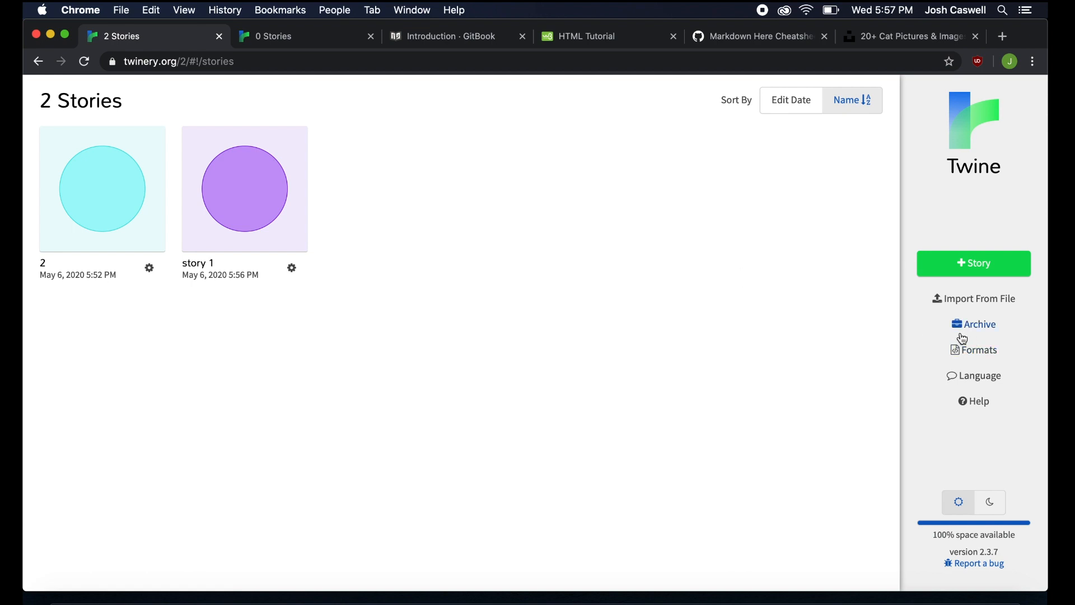
{"action": "left_click", "coordinate": [990, 301]}
{"action": "left_click", "coordinate": [452, 132]}
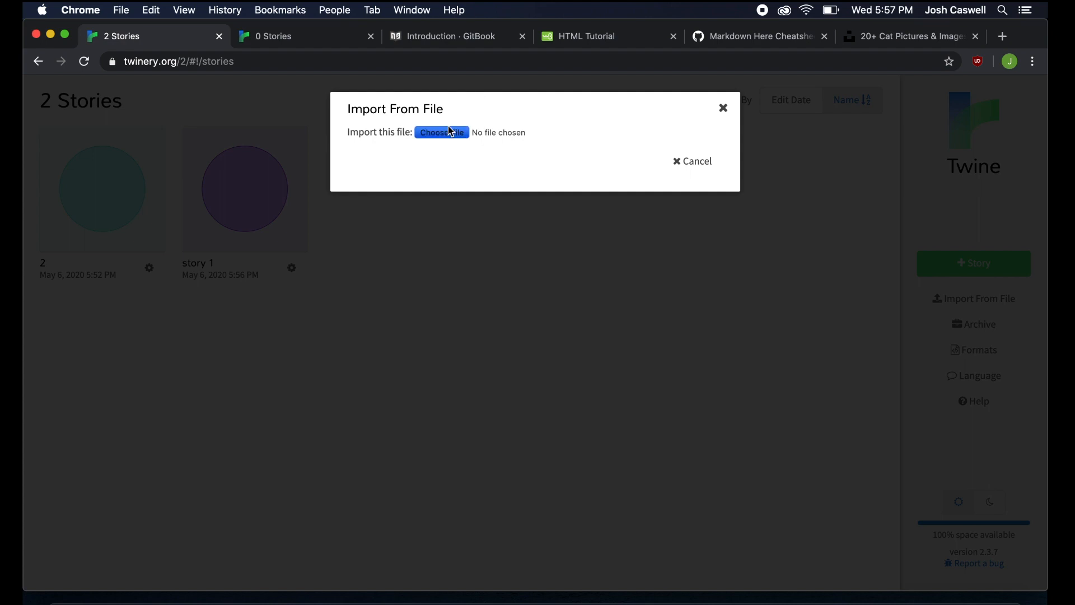
{"action": "left_click", "coordinate": [453, 134]}
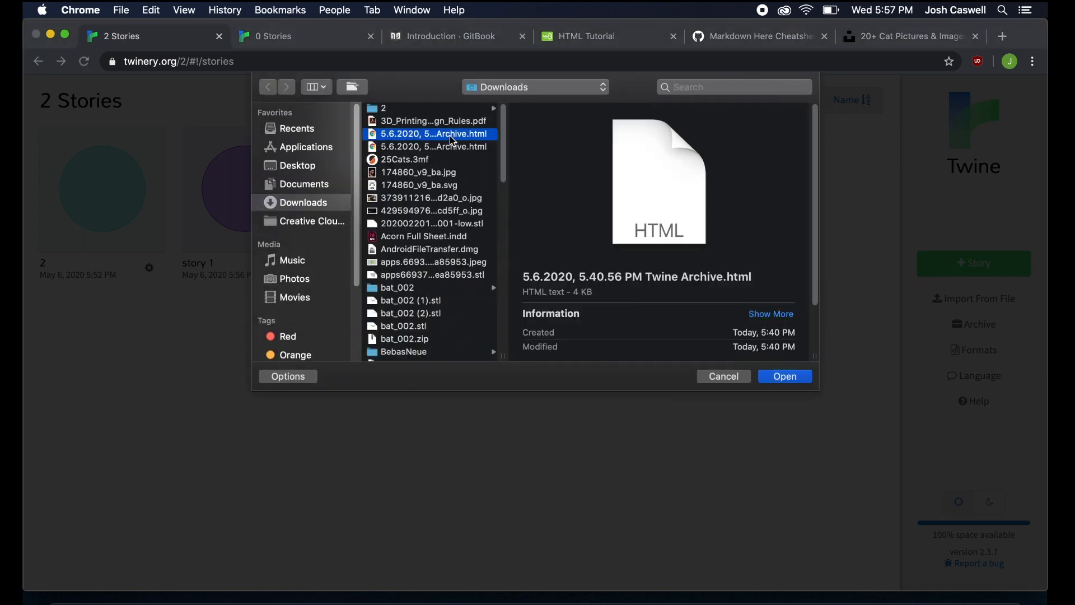
{"action": "left_click", "coordinate": [777, 383]}
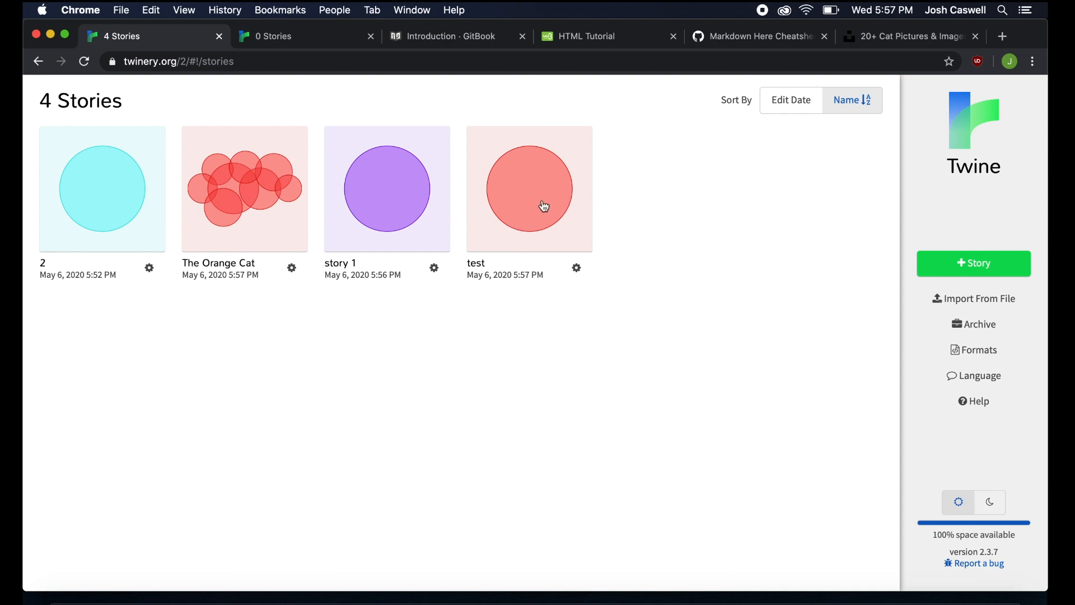
{"action": "left_click", "coordinate": [241, 210]}
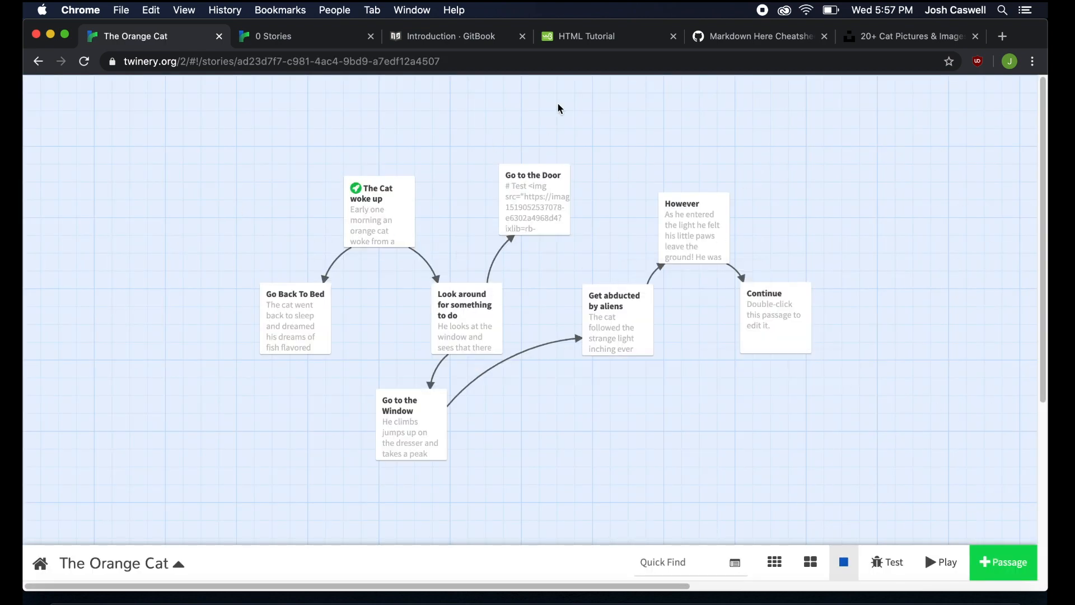
Step: Examine the text and double-bracketed links in the "The Cat woke up" passage, and close its editor
{"action": "mouse_move", "coordinate": [312, 341]}
{"action": "mouse_move", "coordinate": [258, 286]}
{"action": "mouse_move", "coordinate": [385, 214]}
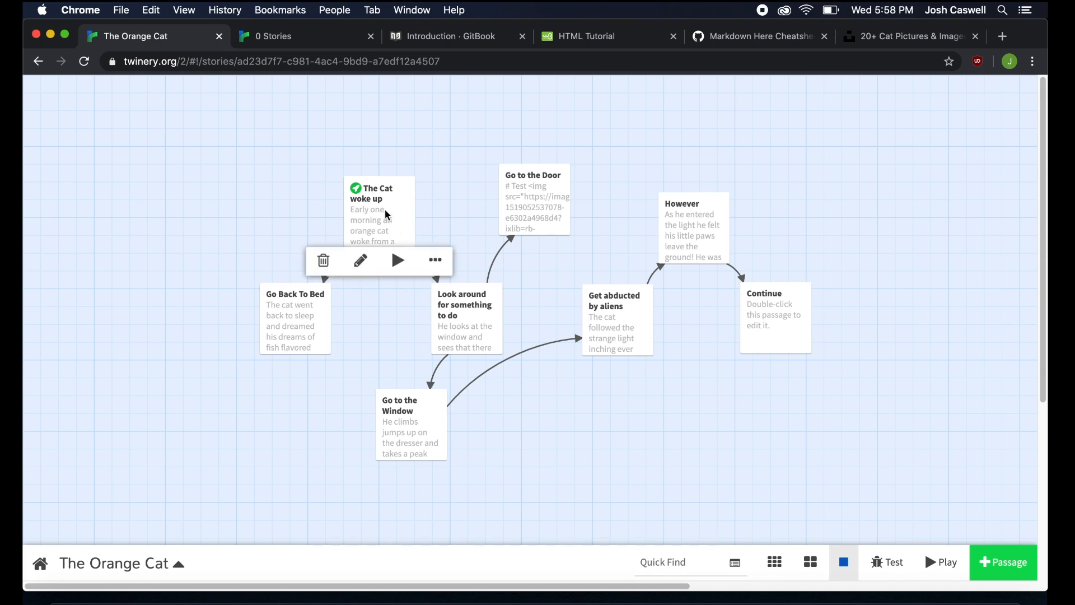
{"action": "left_click", "coordinate": [361, 261]}
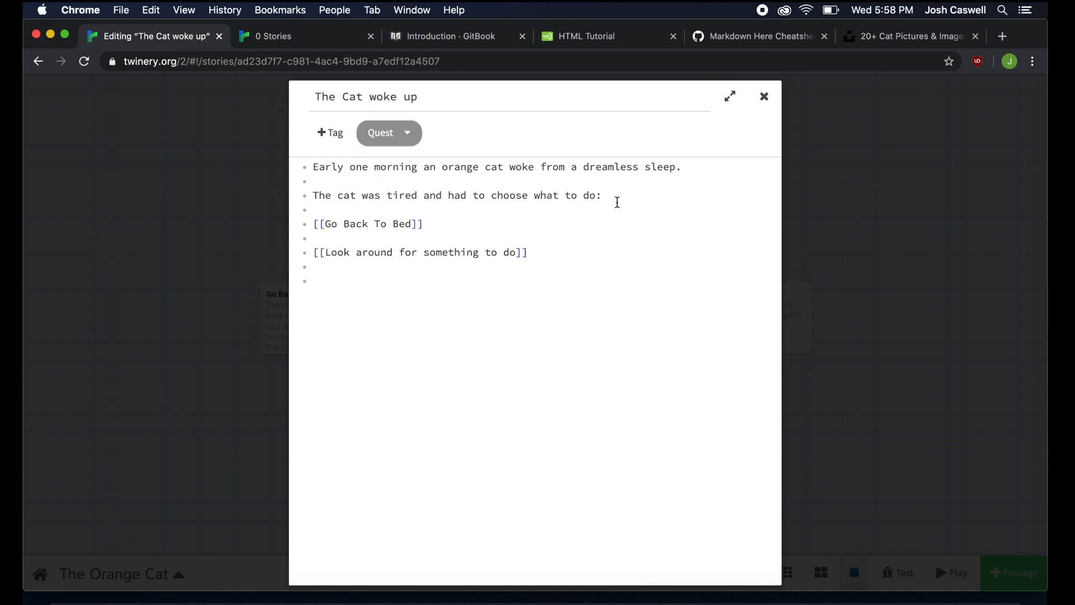
{"action": "left_click", "coordinate": [444, 221]}
{"action": "left_click", "coordinate": [321, 224]}
{"action": "left_click", "coordinate": [771, 107]}
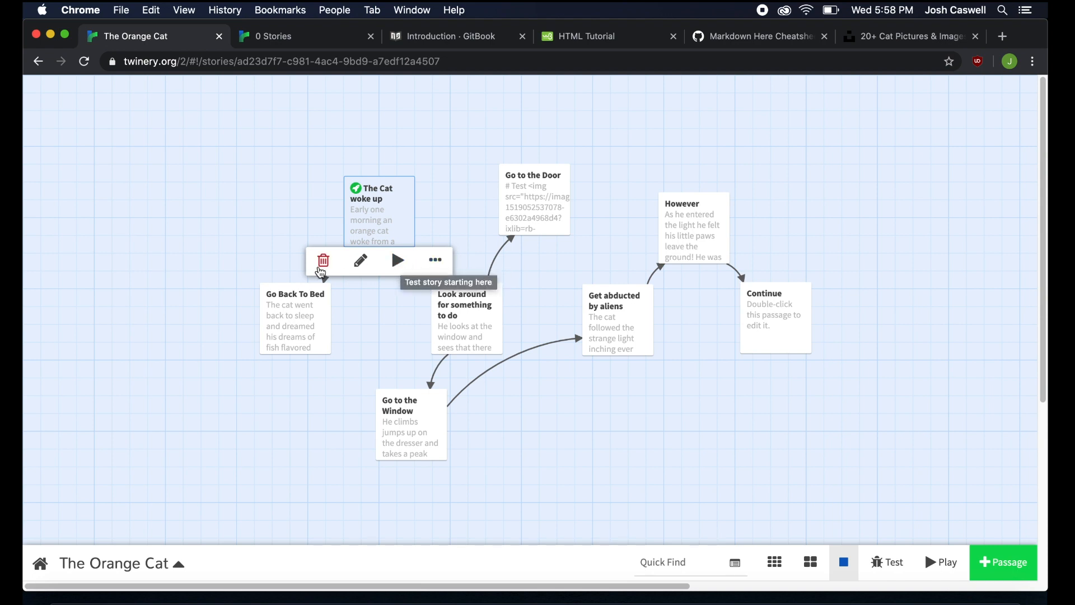
Step: Test the story from "The Cat woke up" to view its choices, and compare them with the passage's source text
{"action": "left_click", "coordinate": [411, 264]}
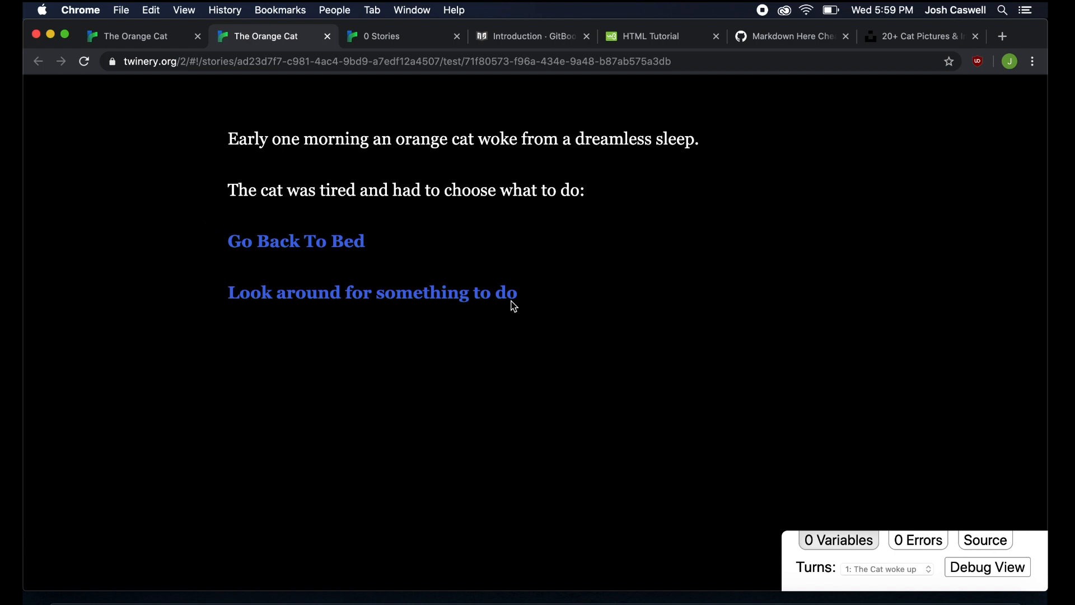
{"action": "left_click", "coordinate": [328, 36]}
{"action": "mouse_move", "coordinate": [382, 238]}
{"action": "left_click", "coordinate": [361, 260]}
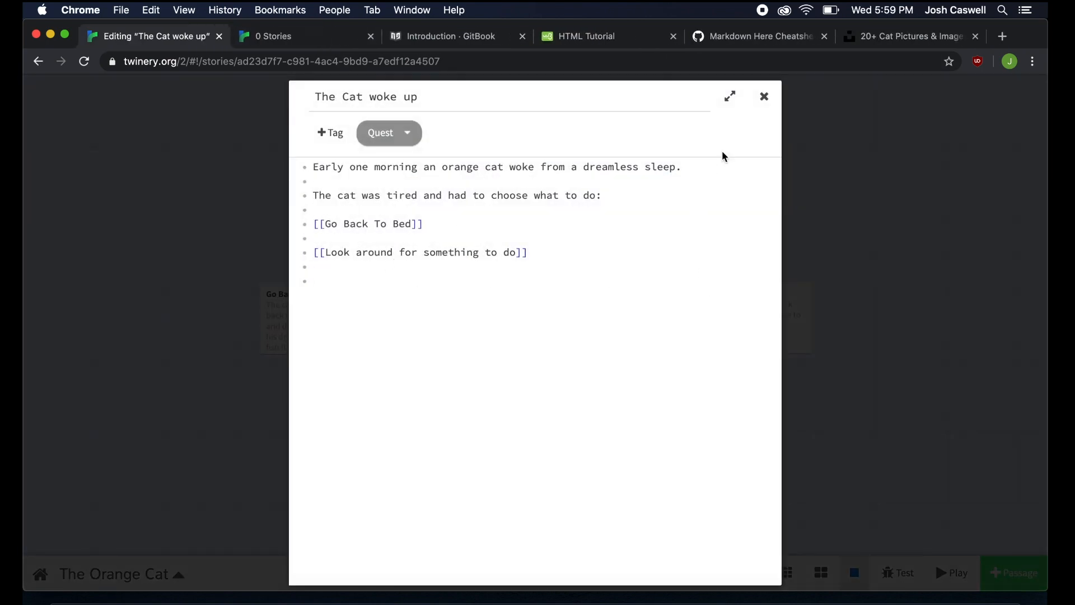
{"action": "left_click", "coordinate": [764, 99]}
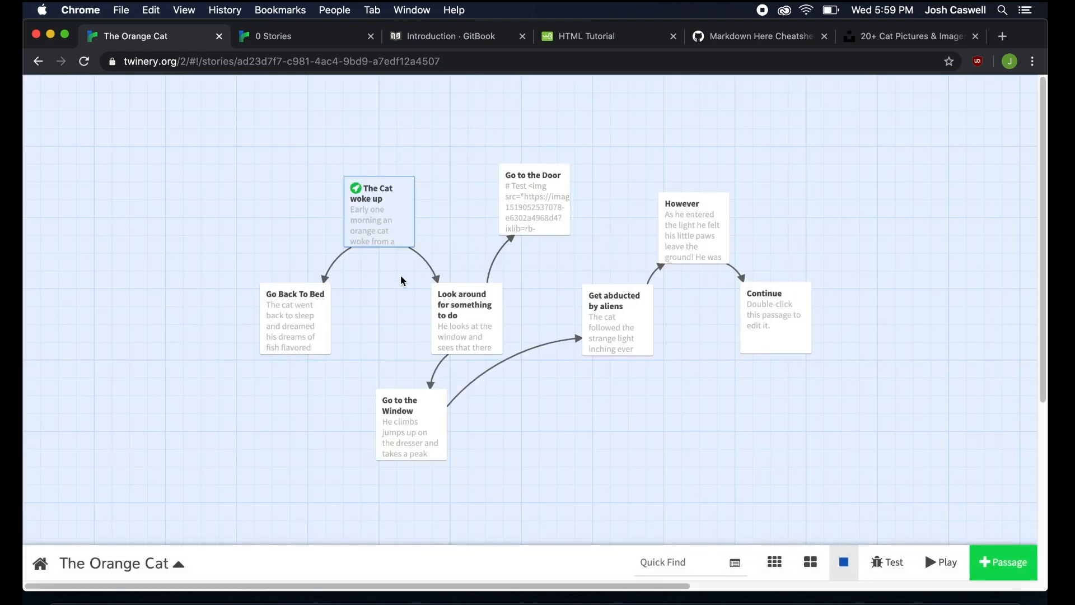
Step: Add a [[purr]] link at the end of "The Cat woke up" and place the linked passage to its left
{"action": "mouse_move", "coordinate": [306, 290]}
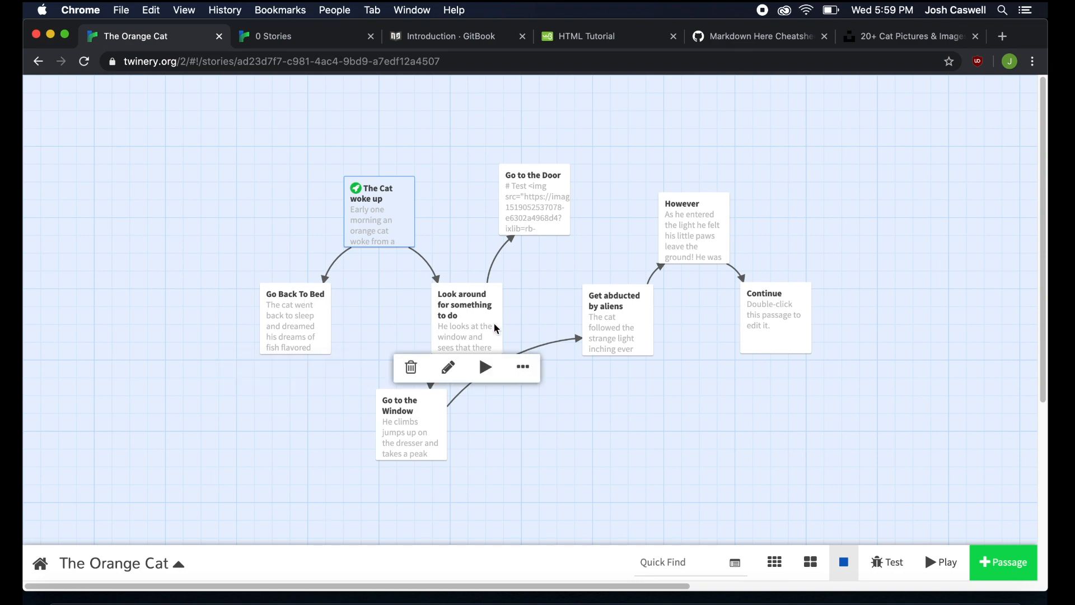
{"action": "mouse_move", "coordinate": [492, 343]}
{"action": "mouse_move", "coordinate": [415, 230]}
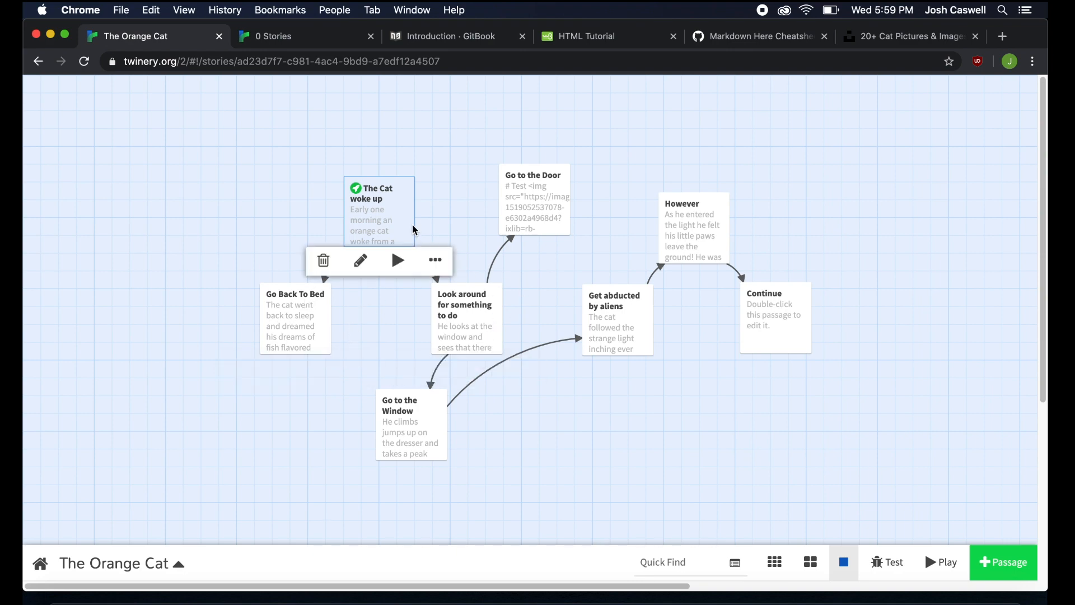
{"action": "left_click", "coordinate": [372, 257]}
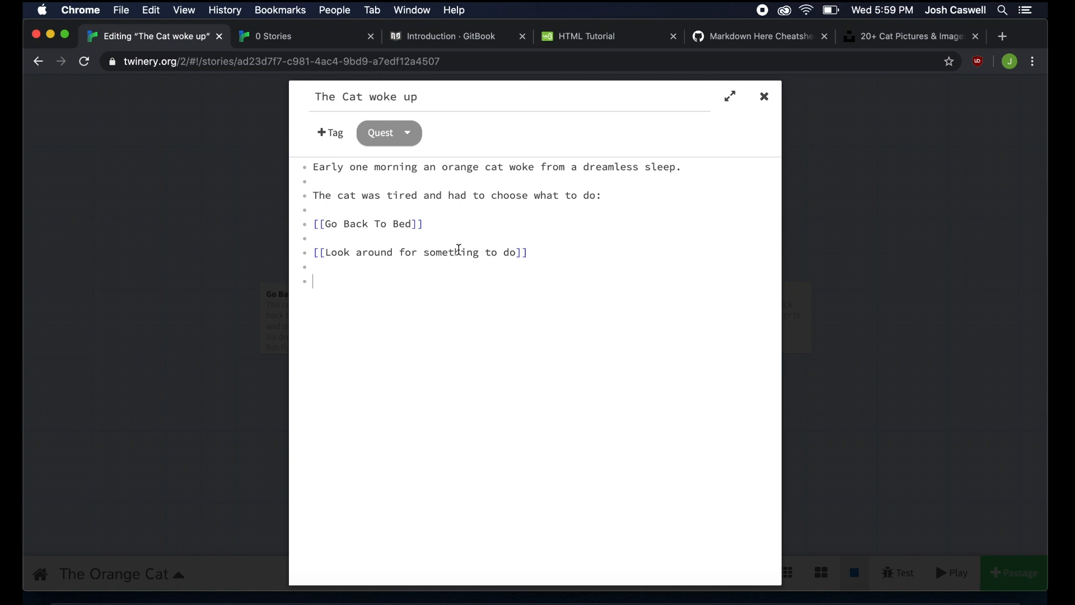
{"action": "type", "text": "[[purr]]"}
{"action": "left_click", "coordinate": [763, 101]}
{"action": "left_click_drag", "start_coordinate": [398, 348], "coordinate": [151, 238]}
Step: Test the story from "The Cat woke up", follow the purr link and go back, and close the test
{"action": "mouse_move", "coordinate": [383, 222]}
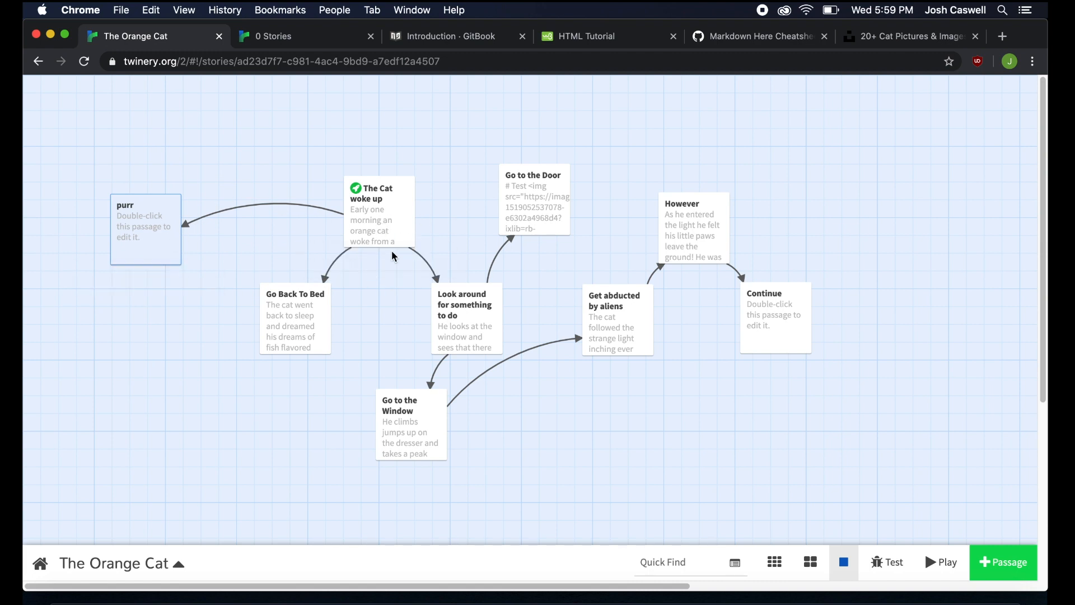
{"action": "left_click", "coordinate": [398, 263]}
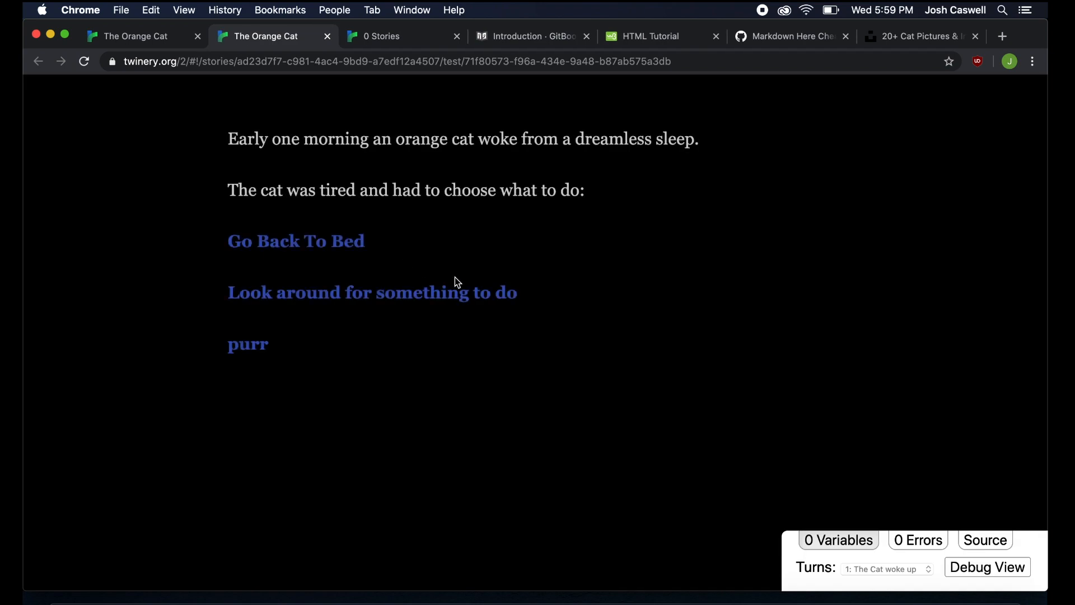
{"action": "left_click", "coordinate": [242, 354]}
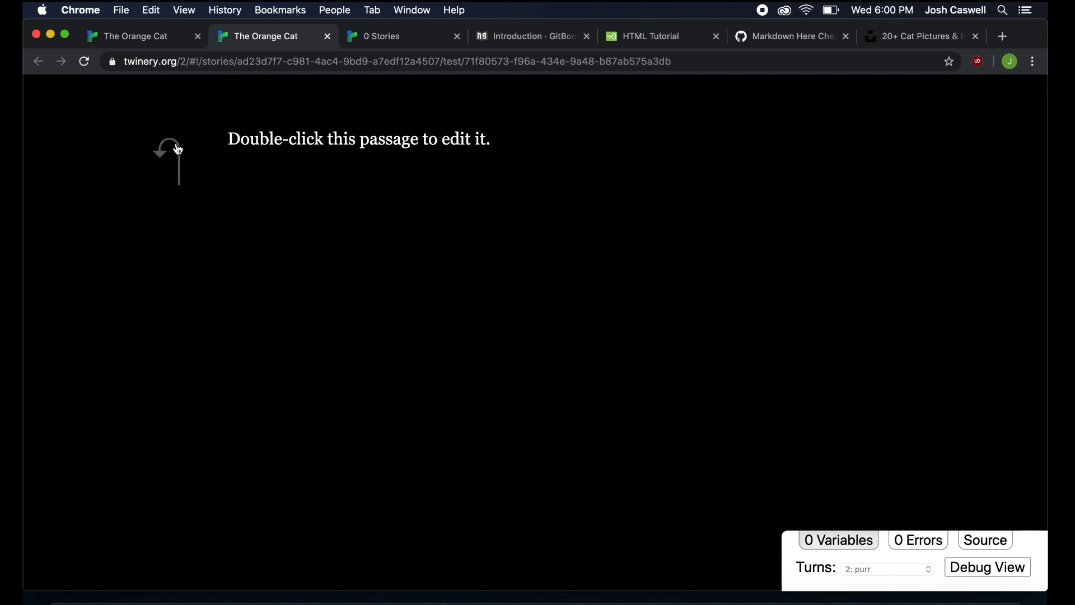
{"action": "left_click", "coordinate": [178, 168]}
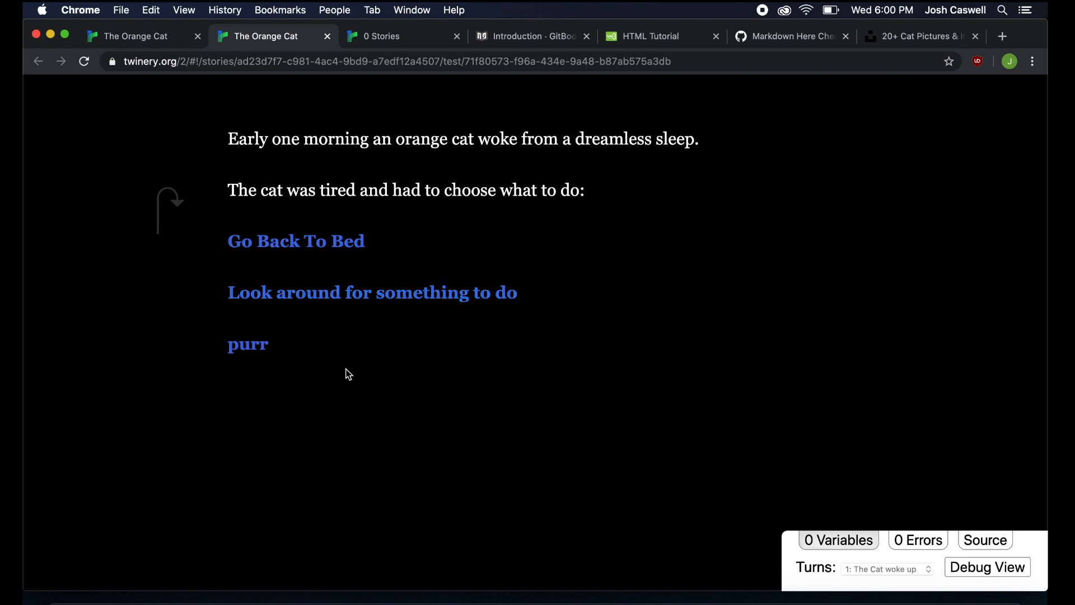
{"action": "left_click", "coordinate": [328, 36]}
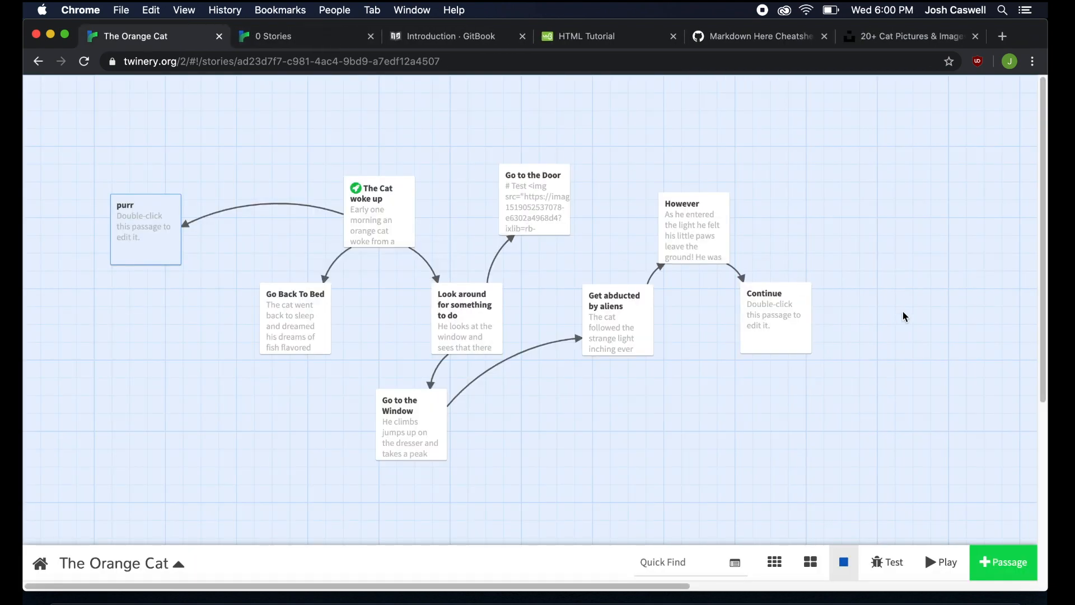
Step: Move the "Go to the Window" passage slightly right and down, beneath "Look around for something to do"
{"action": "left_click", "coordinate": [815, 184]}
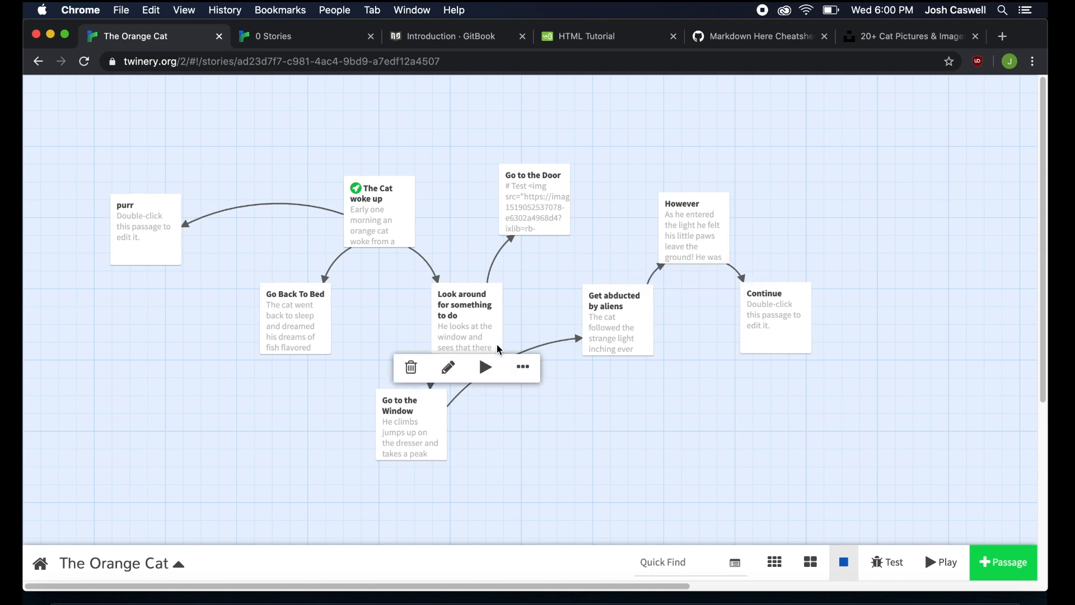
{"action": "mouse_move", "coordinate": [638, 307]}
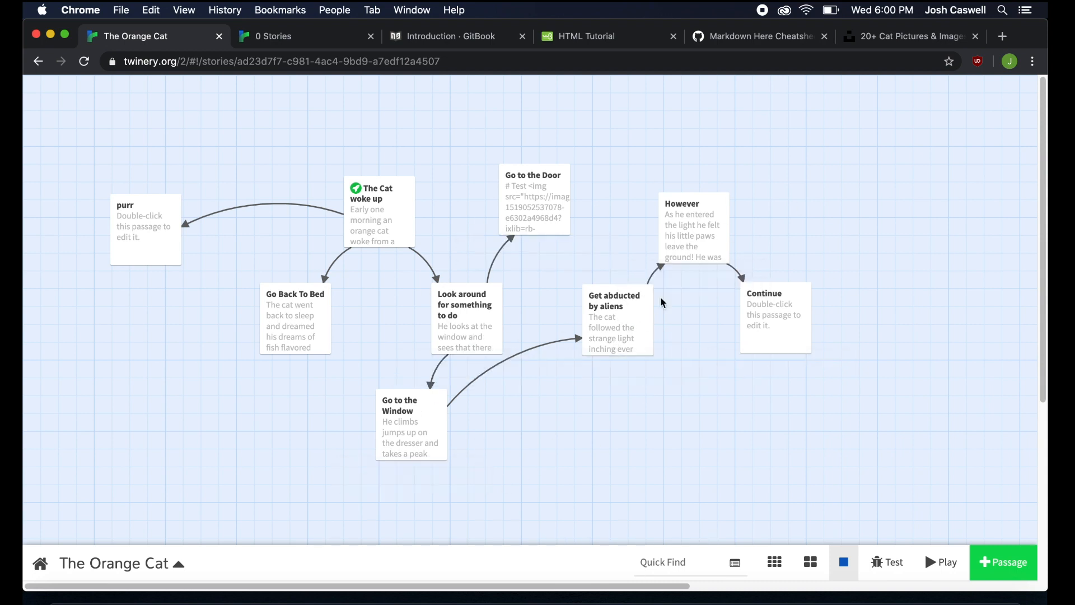
{"action": "left_click_drag", "start_coordinate": [417, 428], "coordinate": [495, 449]}
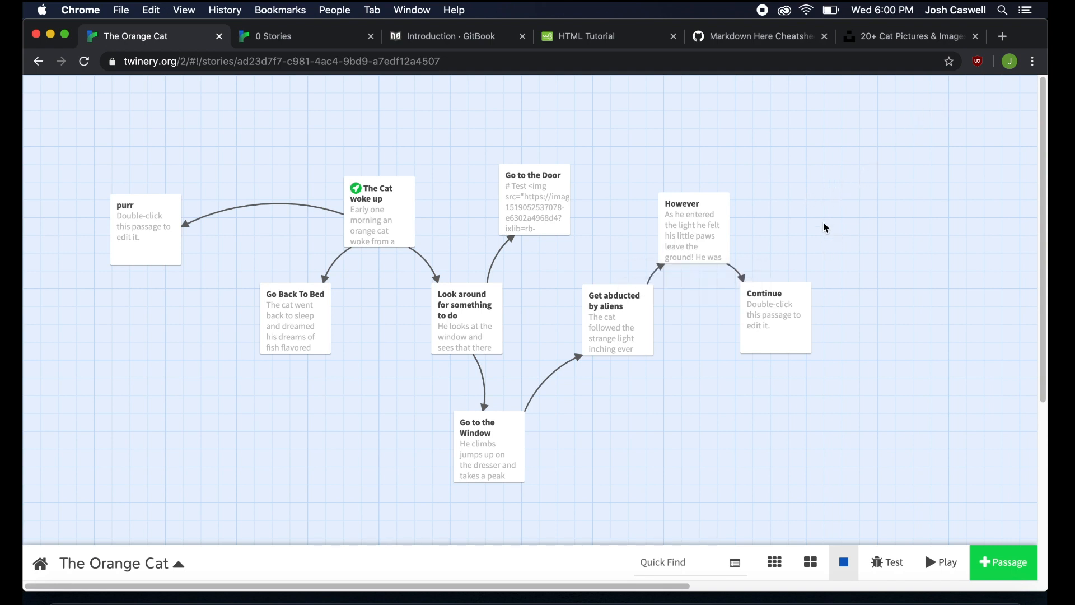
Step: Add a passage above "Continue", titled "purr 2" and containing the text "He purred"
{"action": "left_click", "coordinate": [1000, 554]}
{"action": "left_click_drag", "start_coordinate": [532, 271], "coordinate": [810, 128]}
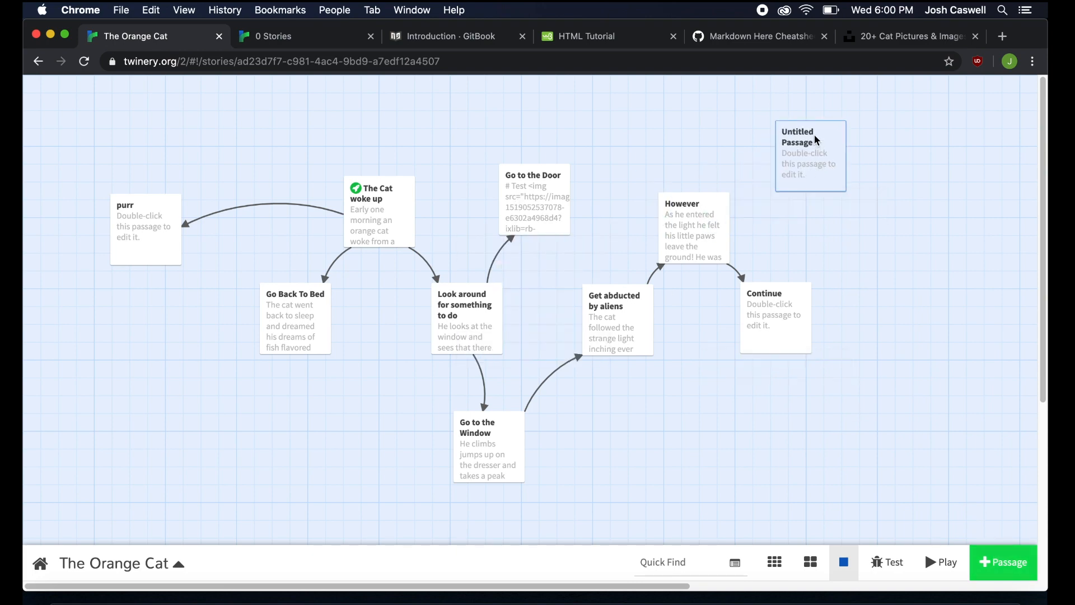
{"action": "double_click", "coordinate": [816, 140]}
{"action": "left_click", "coordinate": [488, 101]}
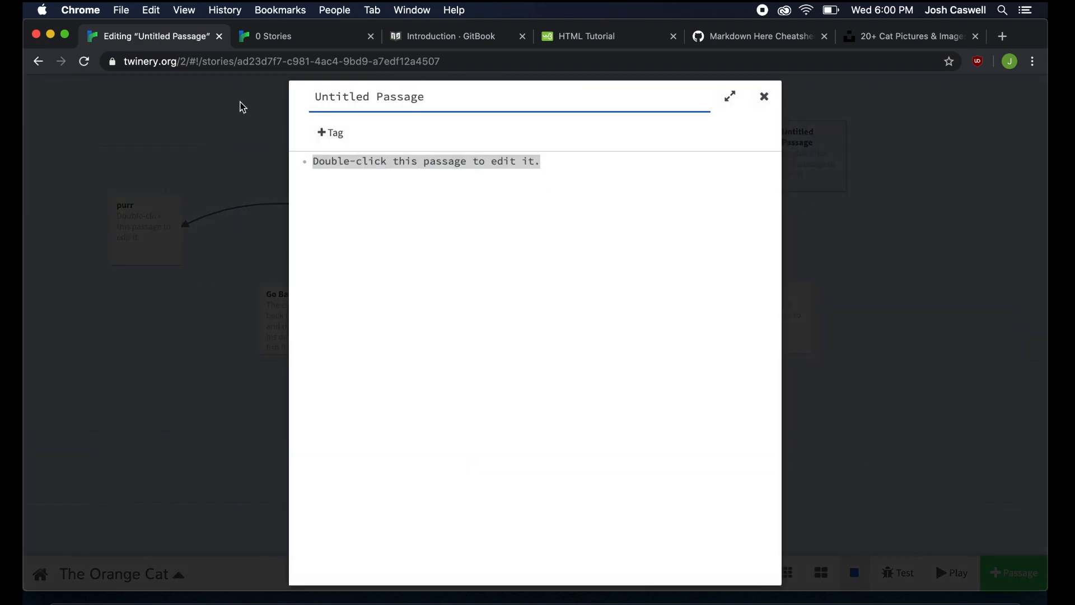
{"action": "left_click_drag", "start_coordinate": [461, 101], "coordinate": [257, 96]}
{"action": "type", "text": "purr 2"}
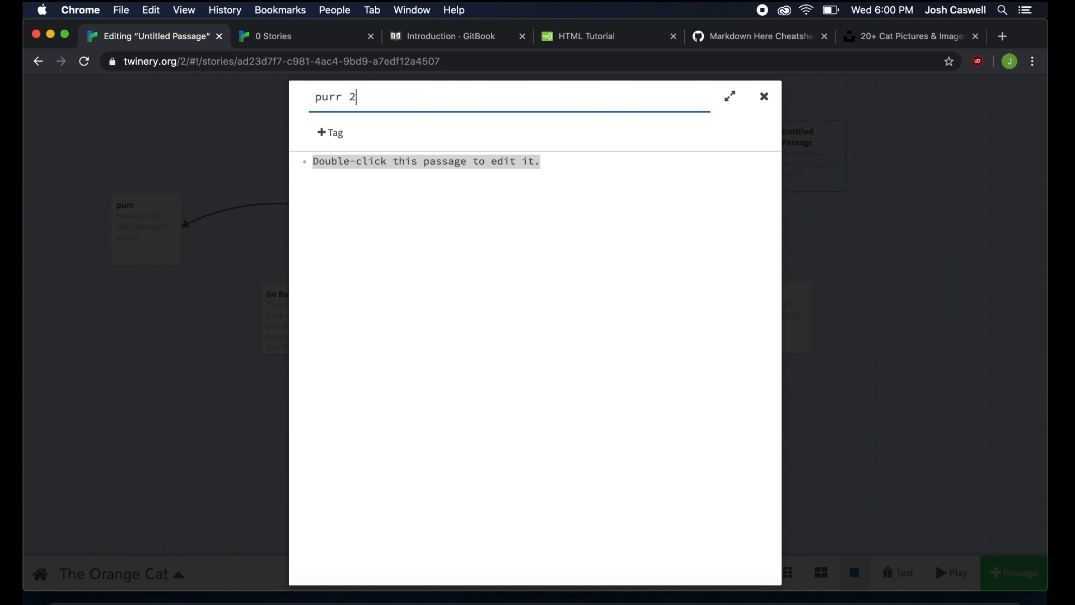
{"action": "key", "text": "Tab"}
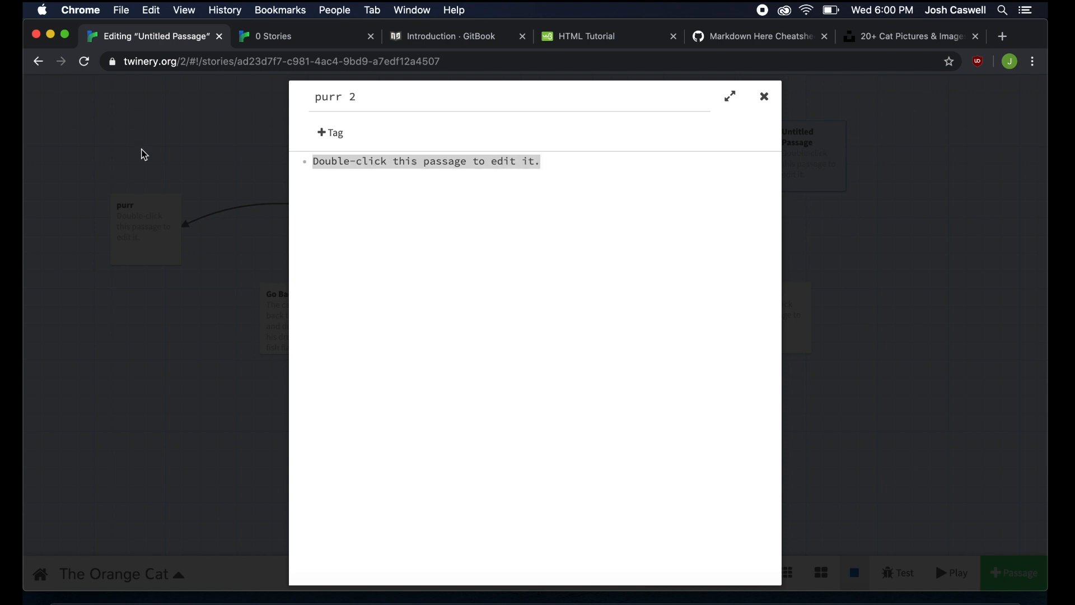
{"action": "type", "text": "He purred"}
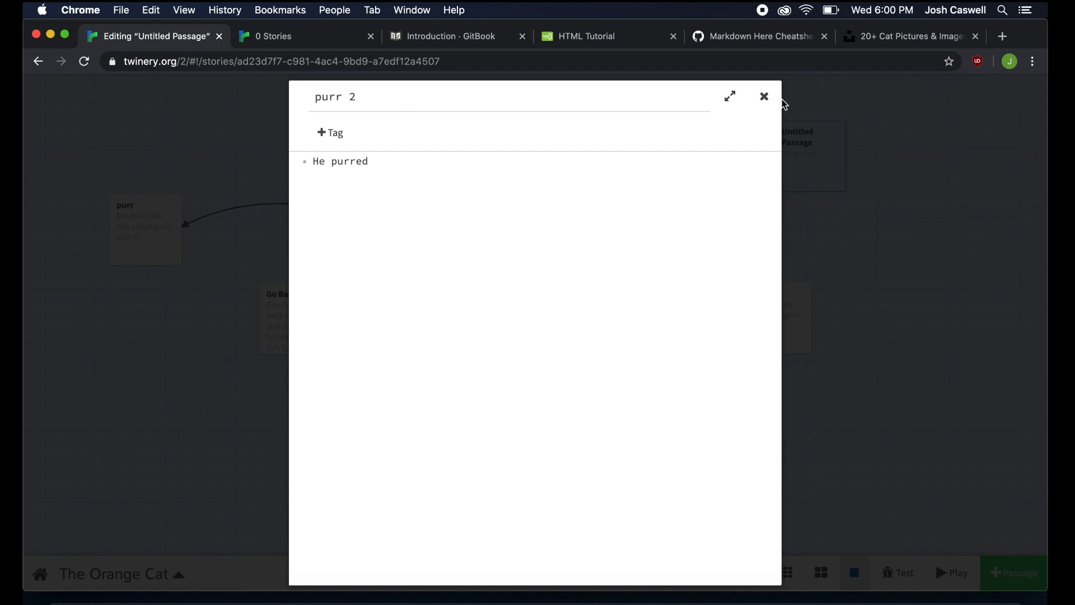
{"action": "left_click", "coordinate": [765, 98]}
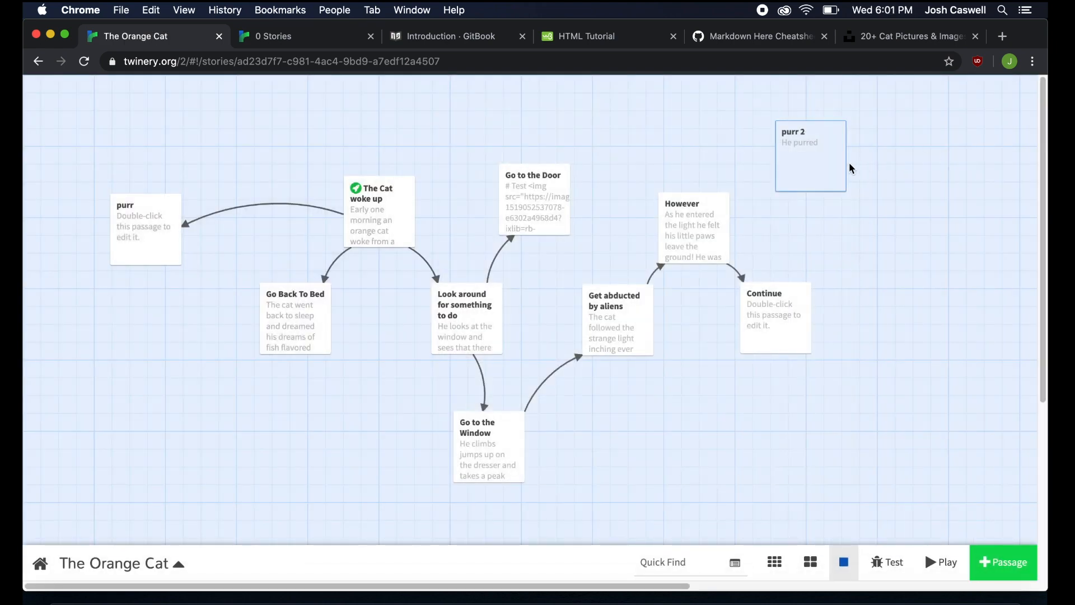
Step: Link "The Cat woke up" to the existing "purr 2" passage by adding [[purr 2]] below the [[purr]] link
{"action": "mouse_move", "coordinate": [801, 171]}
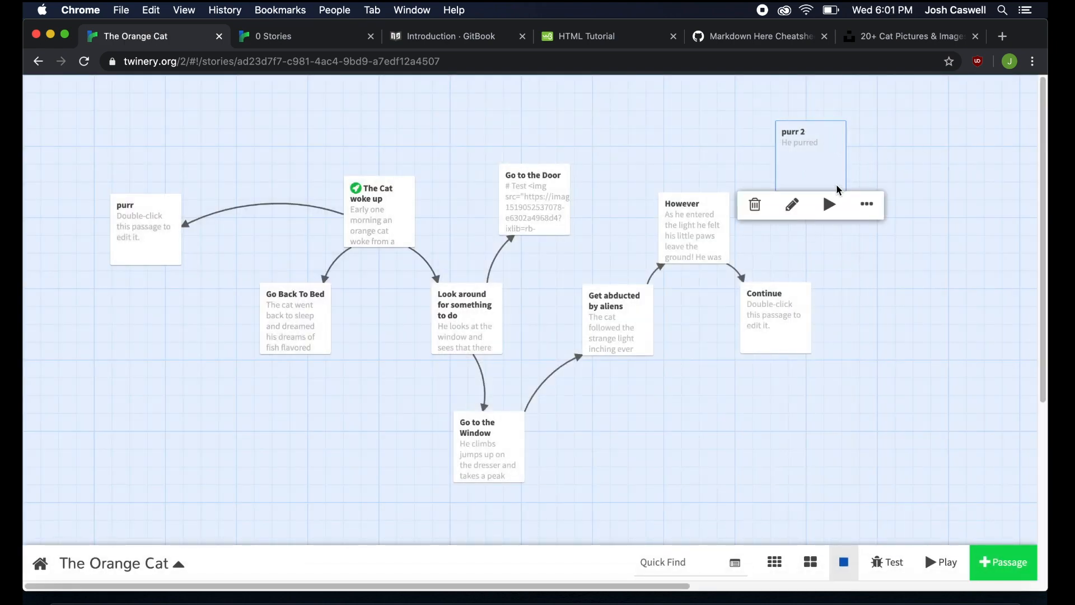
{"action": "left_click", "coordinate": [398, 216]}
{"action": "left_click", "coordinate": [361, 262]}
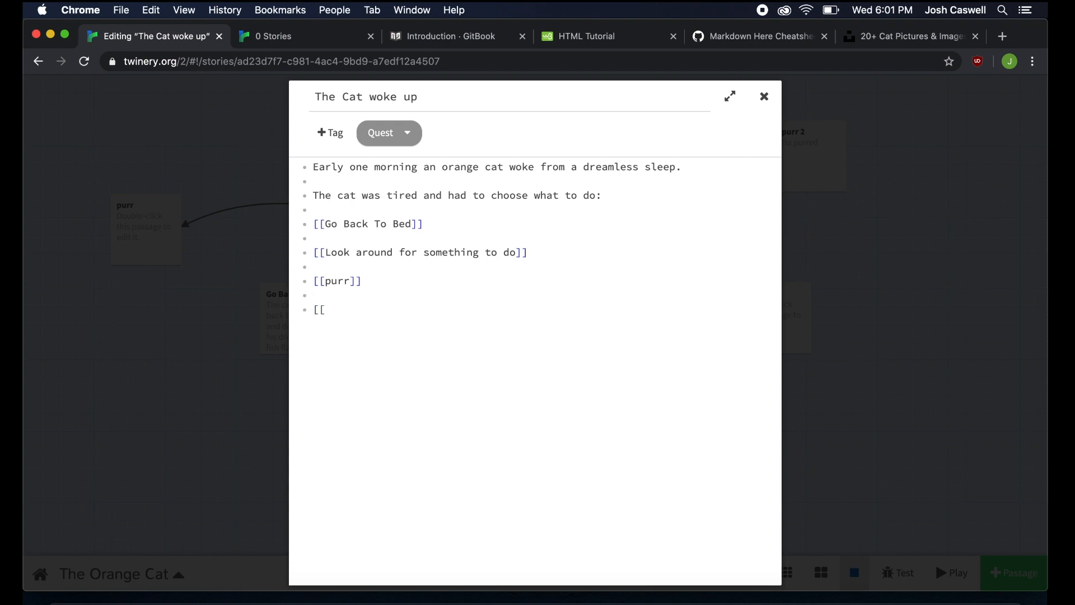
{"action": "type", "text": "pu"}
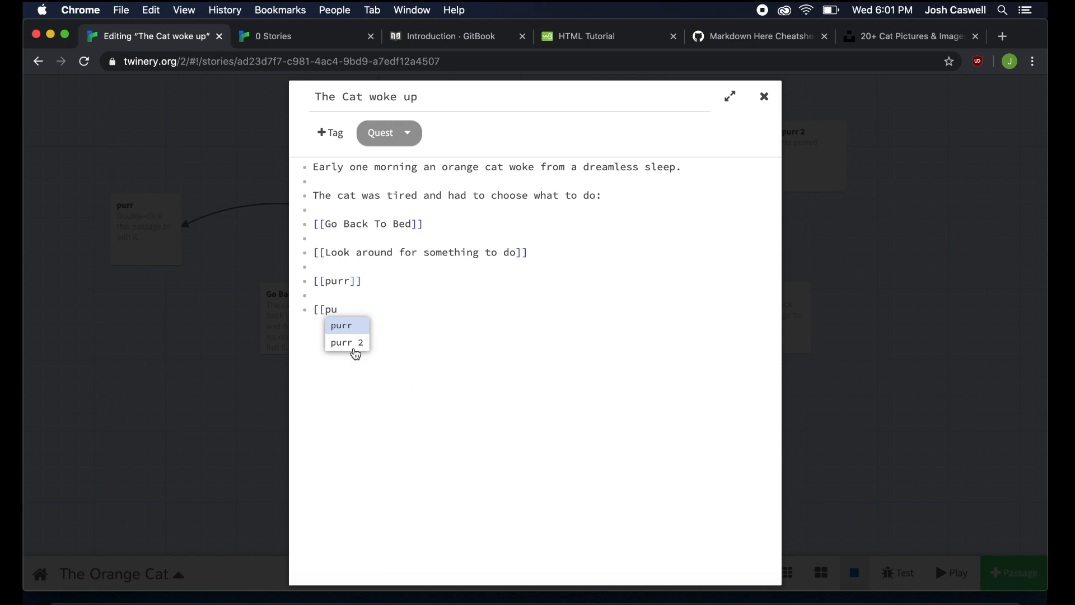
{"action": "left_click", "coordinate": [354, 350]}
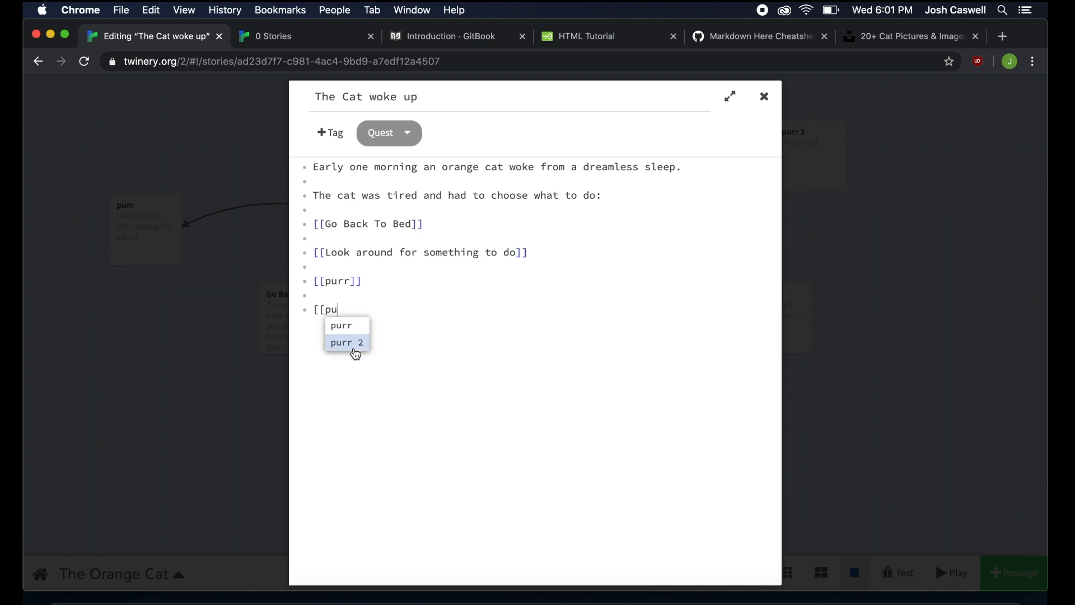
{"action": "key", "text": "Return"}
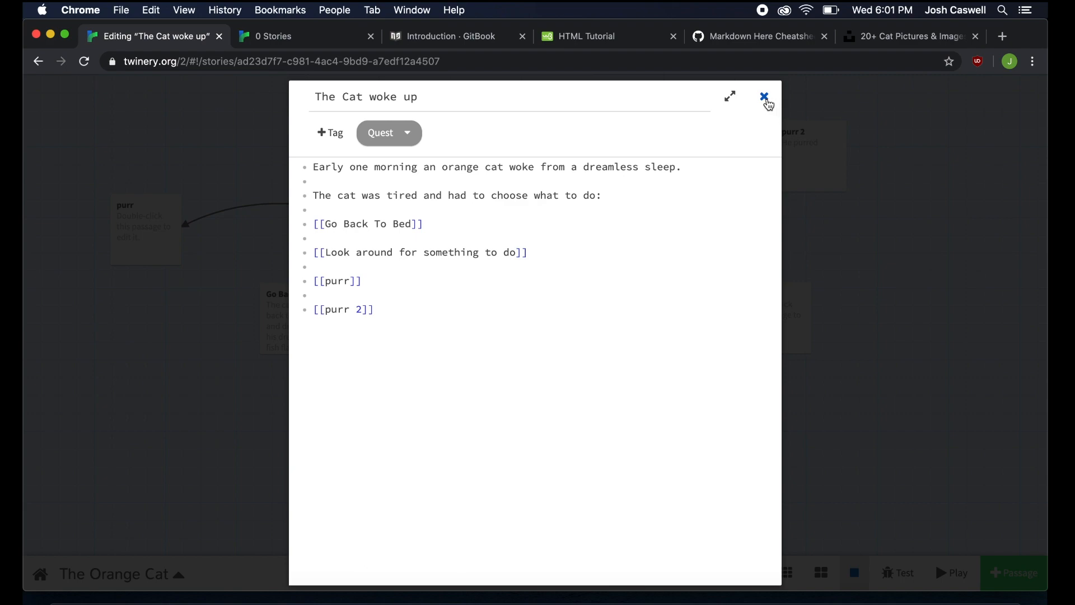
{"action": "left_click", "coordinate": [769, 105]}
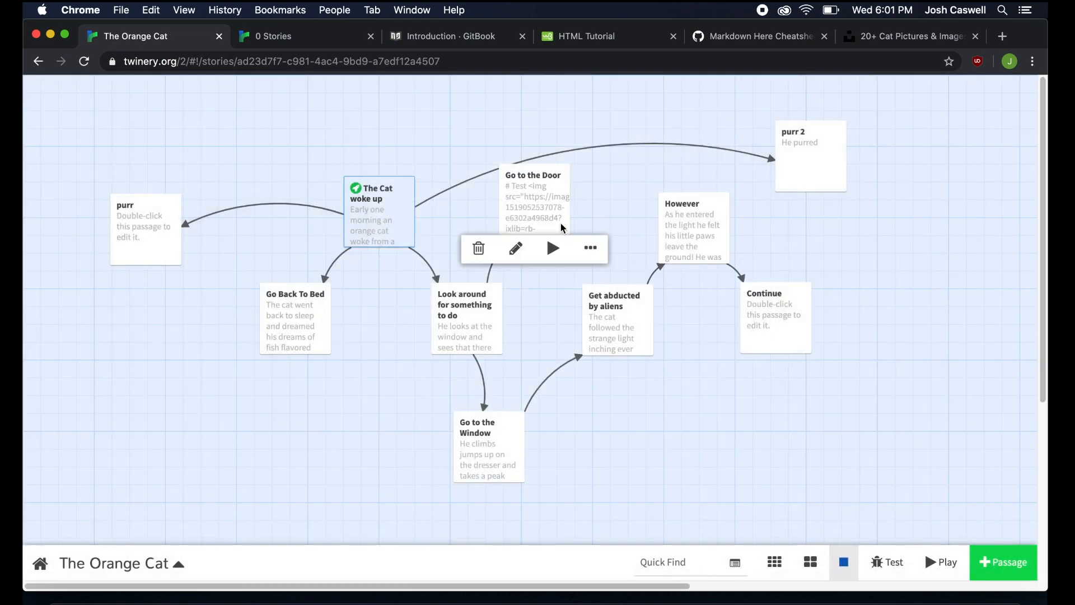
Step: Move the "Go to the Door" passage down, clear of the arrow leading to "purr 2"
{"action": "left_click", "coordinate": [558, 253]}
{"action": "left_click_drag", "start_coordinate": [558, 253], "coordinate": [558, 259]}
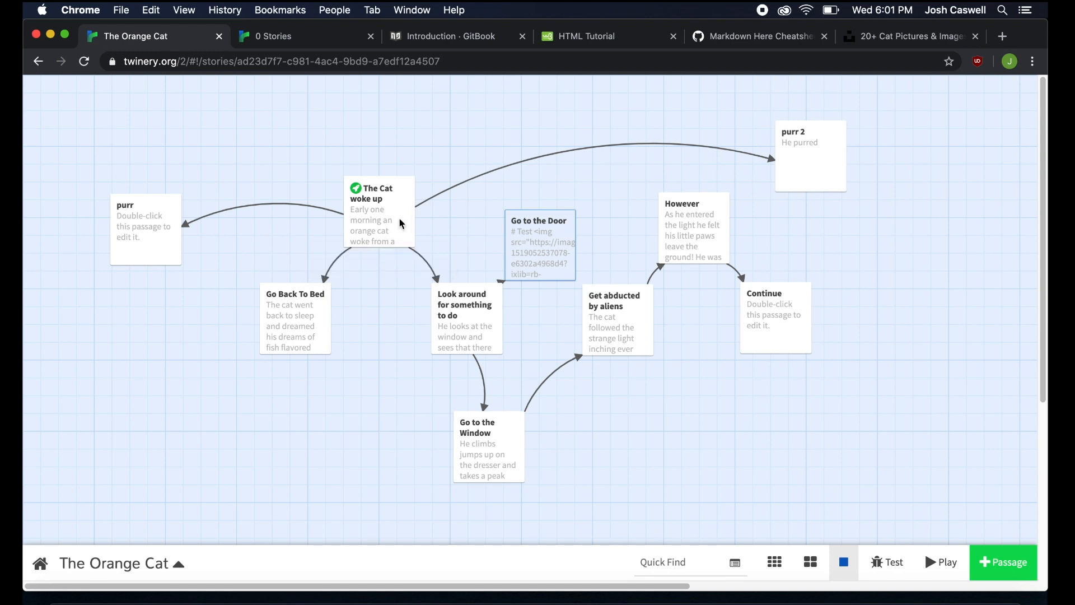
Step: Test the story from "The Cat woke up", follow the "purr 2" link, and close the test
{"action": "left_click", "coordinate": [386, 199]}
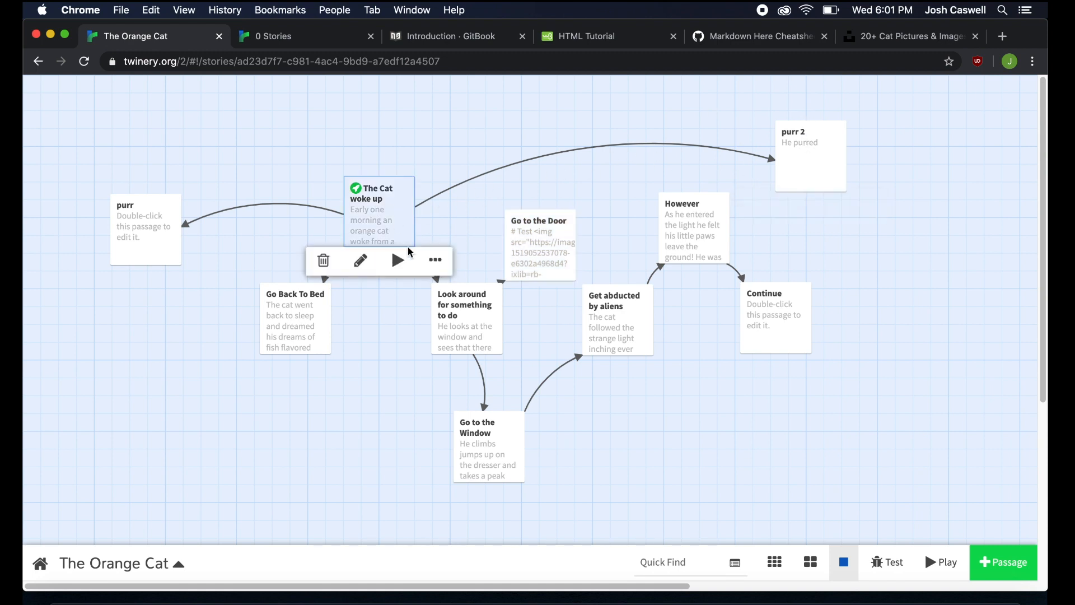
{"action": "left_click", "coordinate": [398, 261]}
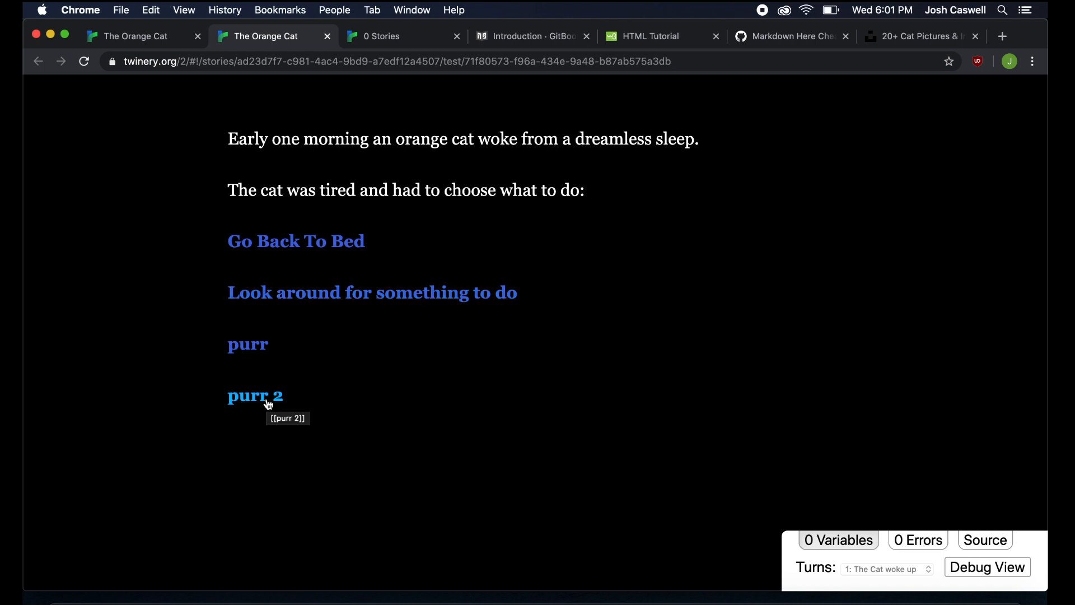
{"action": "left_click", "coordinate": [268, 402]}
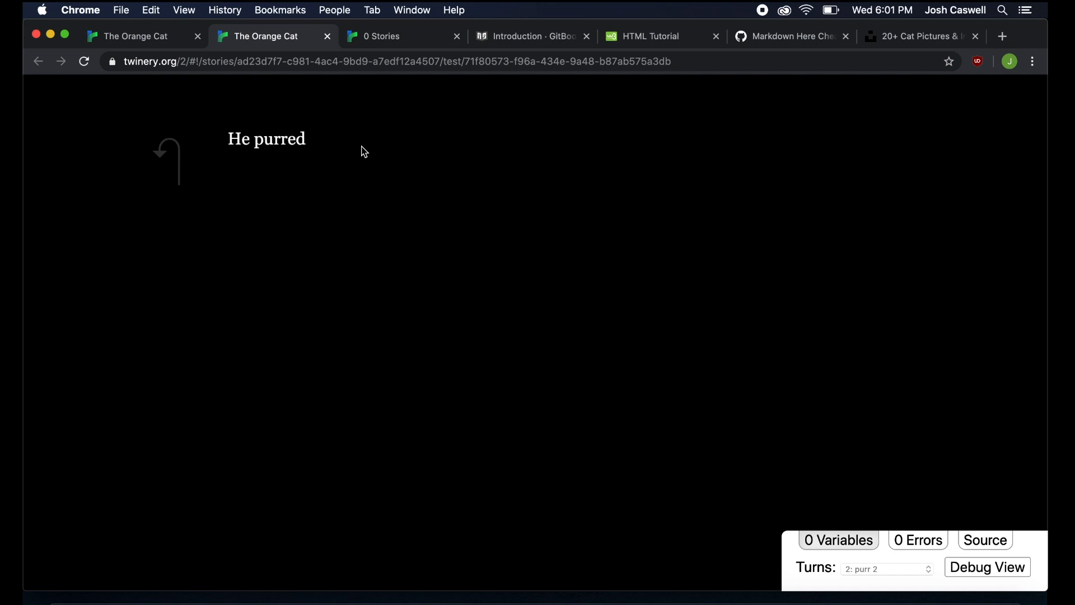
{"action": "left_click", "coordinate": [328, 36]}
Step: Move the "Go to the Door" passage up and to the right, away from "Look around for something to do"
{"action": "mouse_move", "coordinate": [601, 304]}
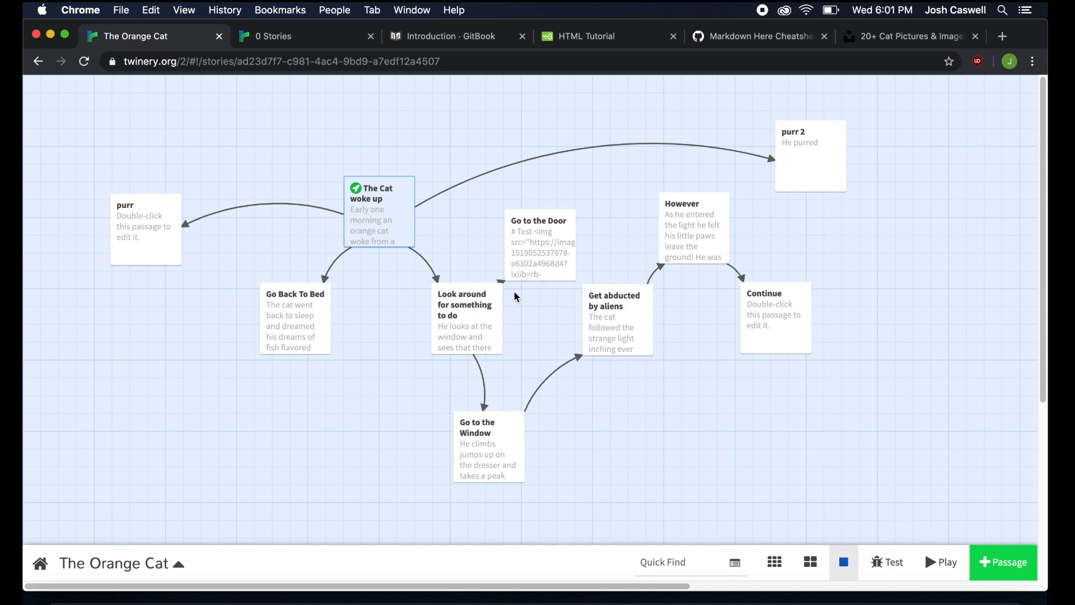
{"action": "mouse_move", "coordinate": [498, 333]}
{"action": "left_click_drag", "start_coordinate": [548, 258], "coordinate": [576, 219]}
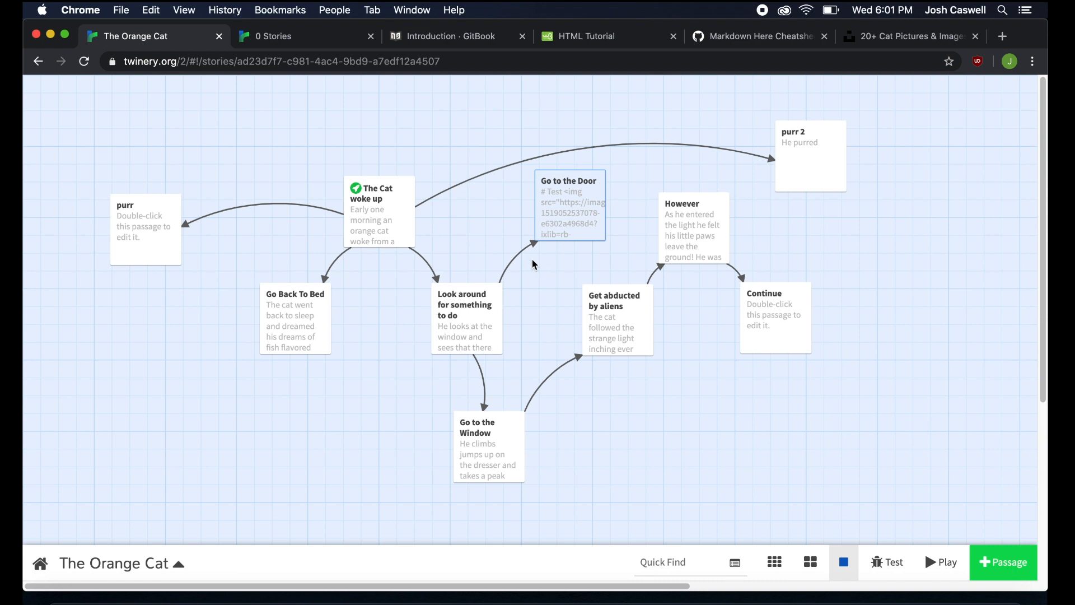
Step: Remove the alt="Two foxes" attribute from the image tag in the "Go to the Door" passage
{"action": "mouse_move", "coordinate": [464, 324]}
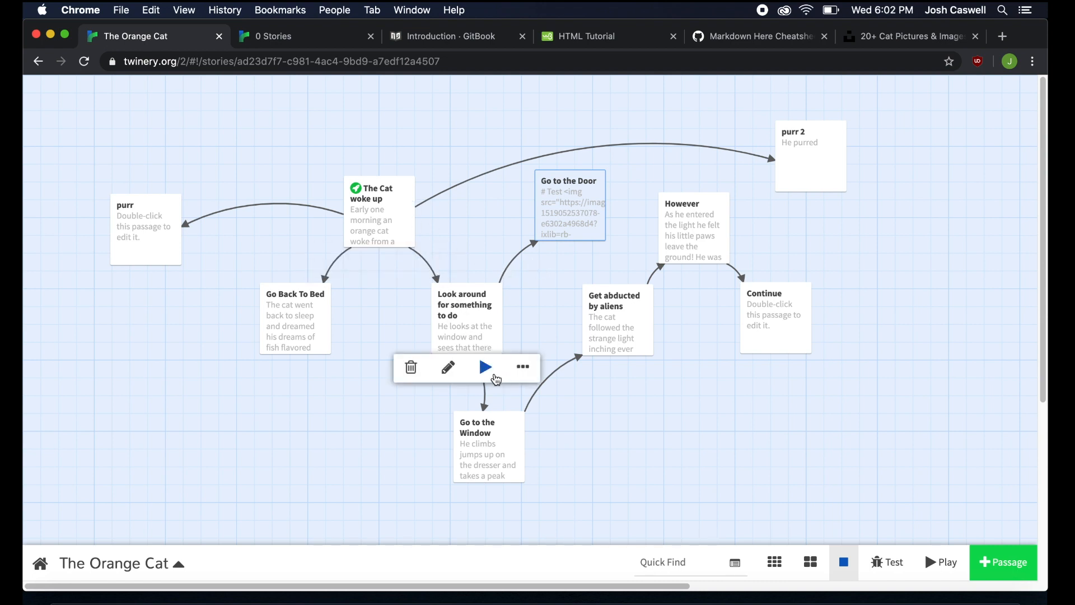
{"action": "mouse_move", "coordinate": [590, 204]}
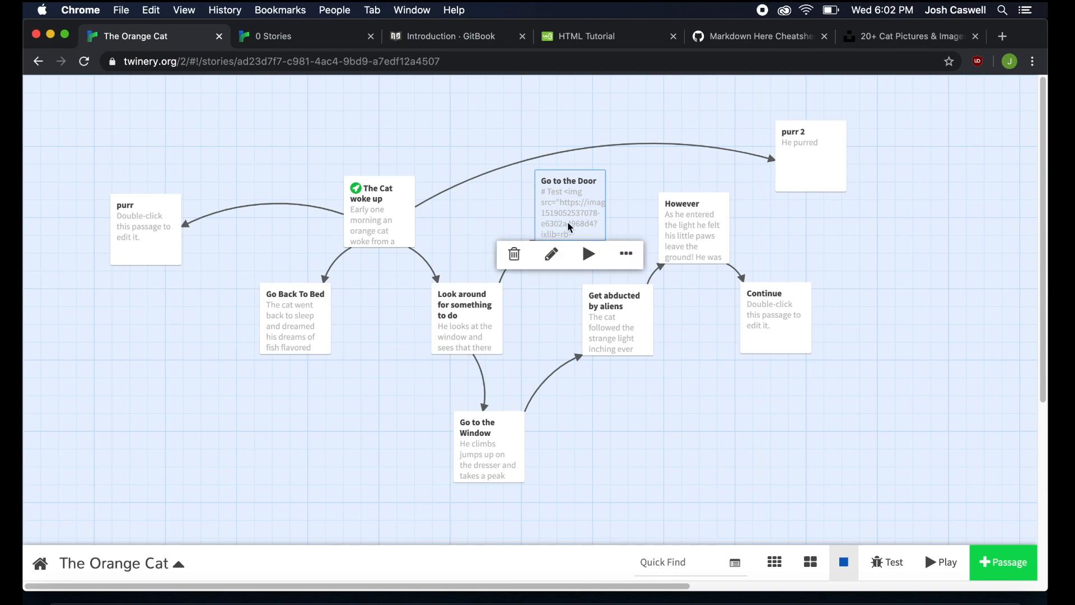
{"action": "left_click", "coordinate": [552, 255]}
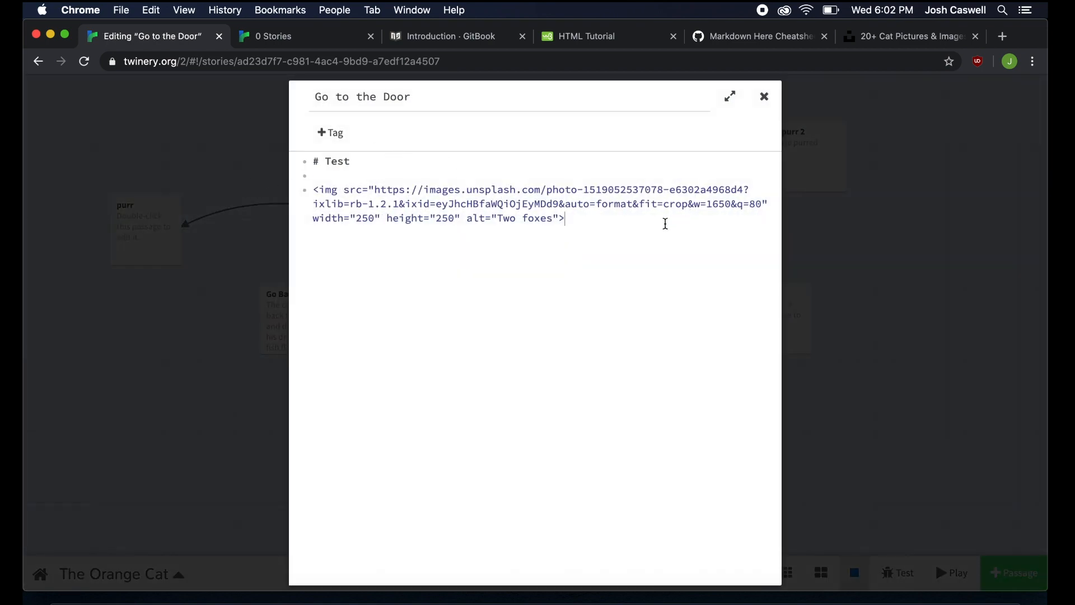
{"action": "left_click_drag", "start_coordinate": [564, 218], "coordinate": [465, 220]}
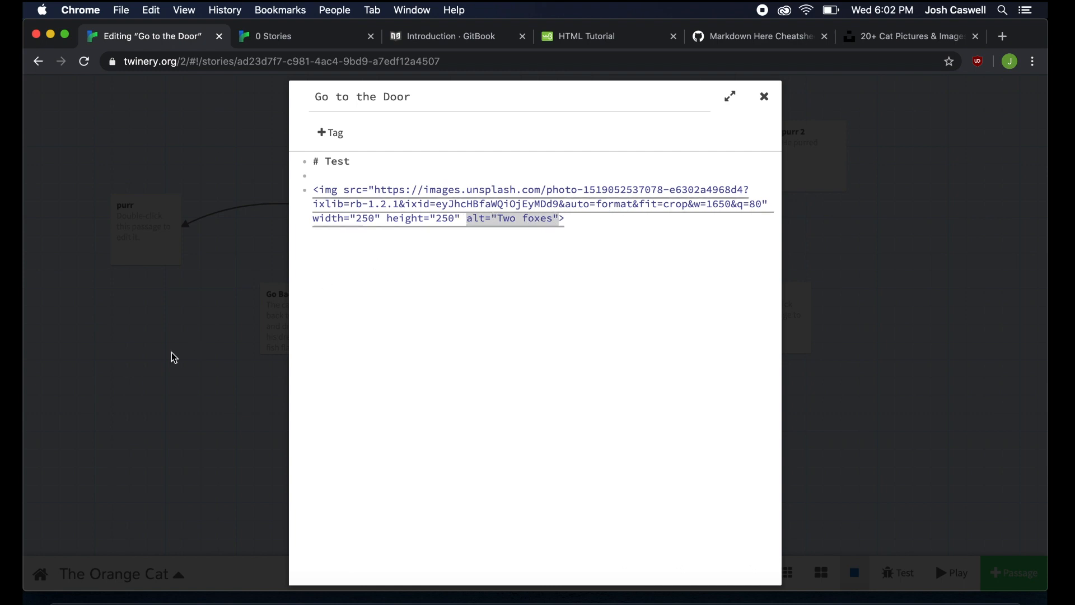
{"action": "key", "text": "BackSpace"}
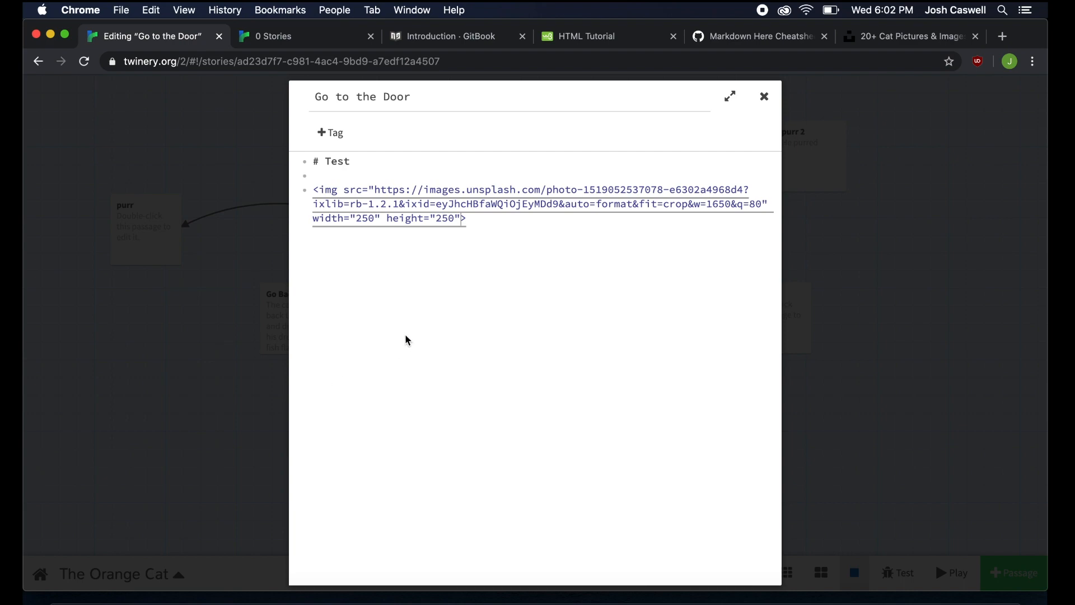
{"action": "left_click", "coordinate": [765, 98]}
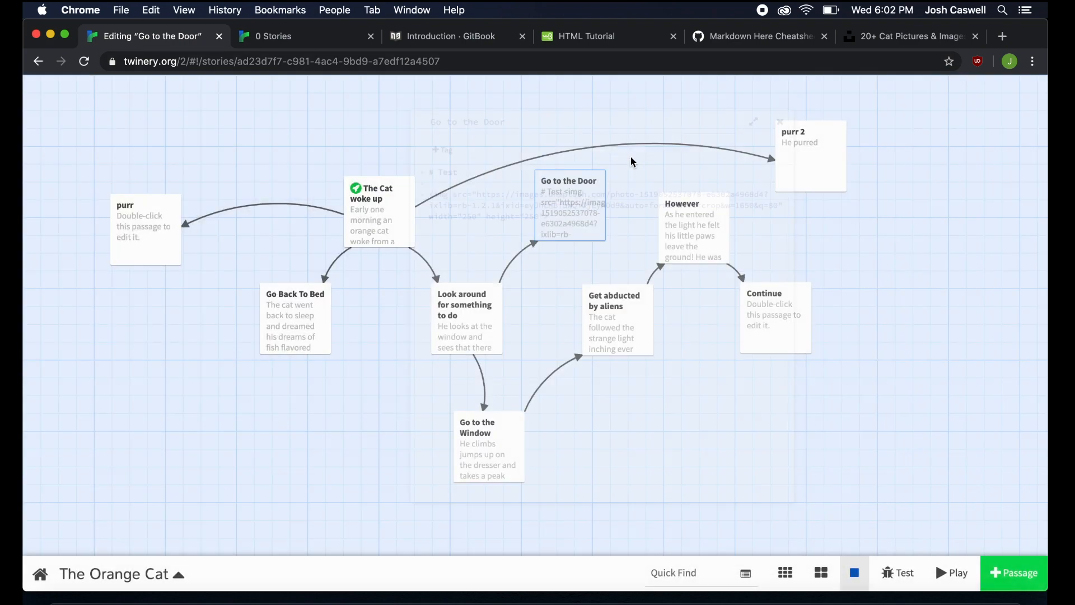
Step: Test the story from "Go to the Door" to check the image, and review the passage's image code
{"action": "left_click", "coordinate": [590, 254]}
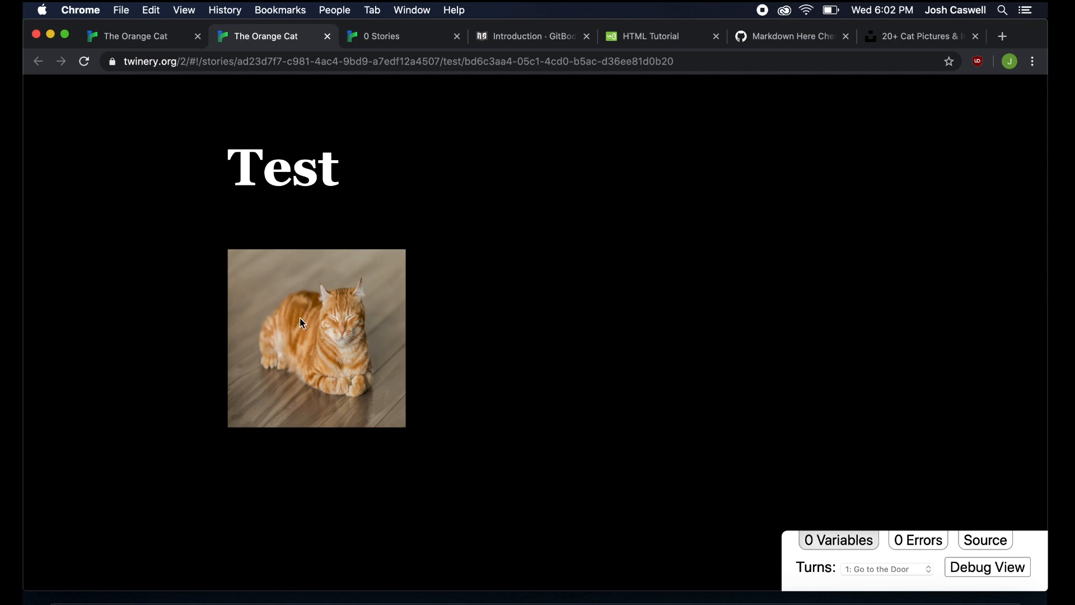
{"action": "left_click", "coordinate": [330, 39]}
{"action": "mouse_move", "coordinate": [565, 232]}
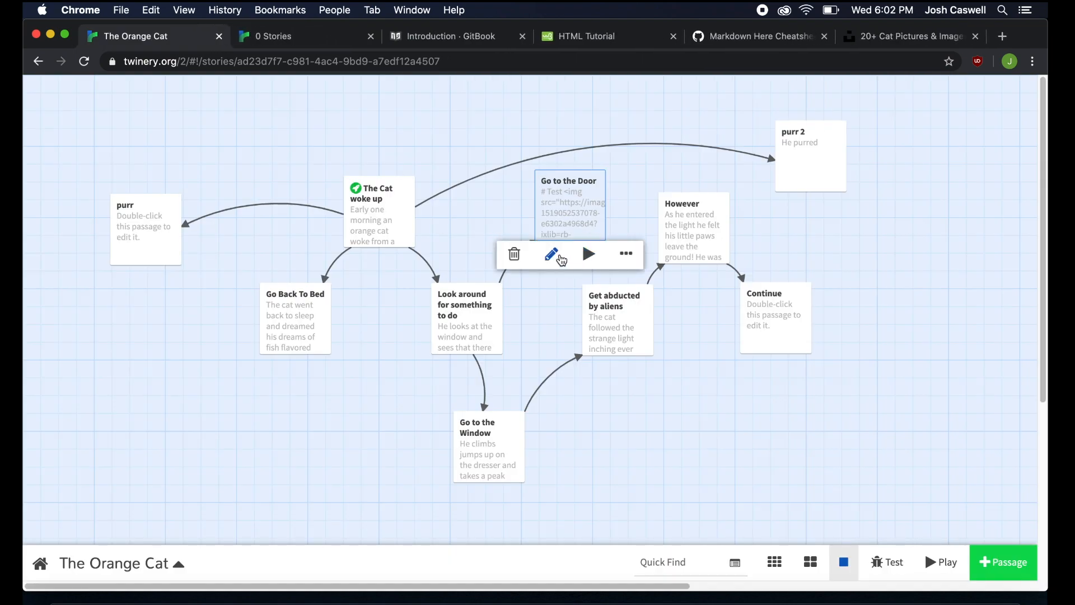
{"action": "left_click", "coordinate": [562, 258]}
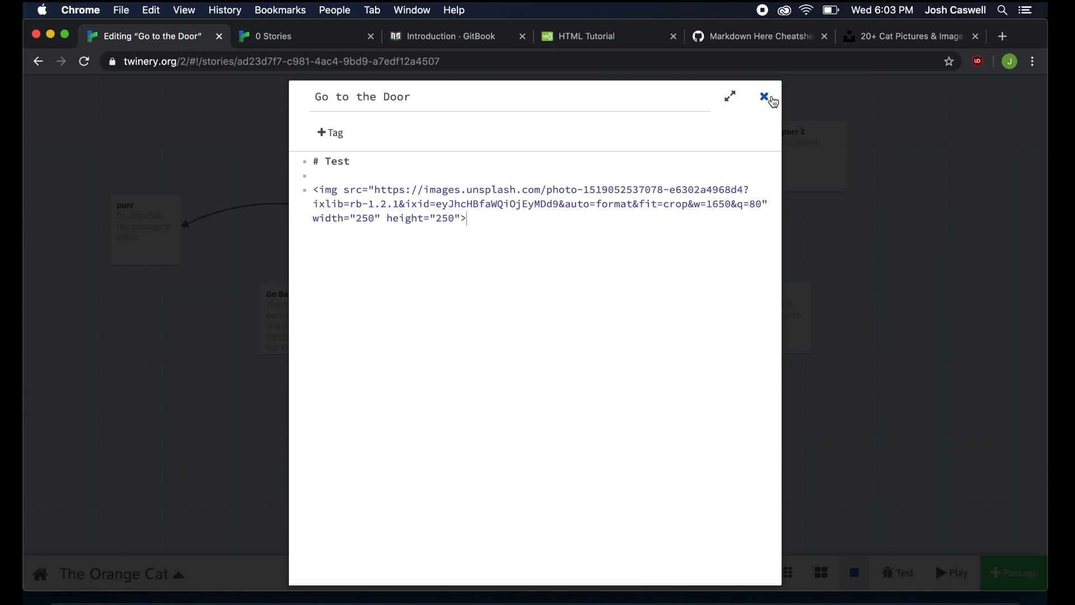
{"action": "left_click", "coordinate": [765, 97]}
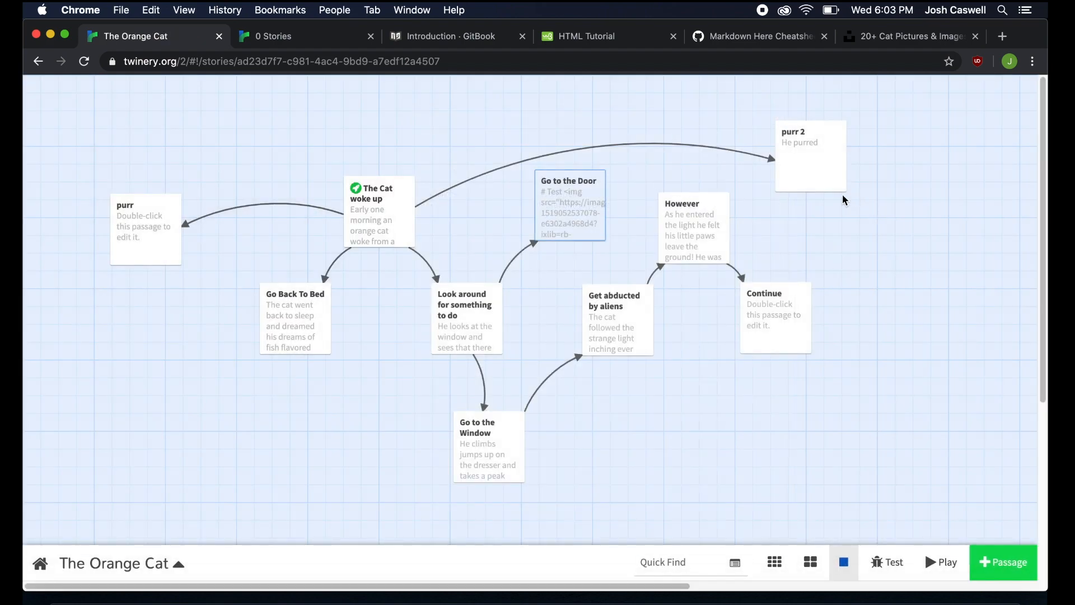
Step: Move the "purr 2" passage to just above and right of "The Cat woke up"
{"action": "left_click_drag", "start_coordinate": [826, 174], "coordinate": [509, 140]}
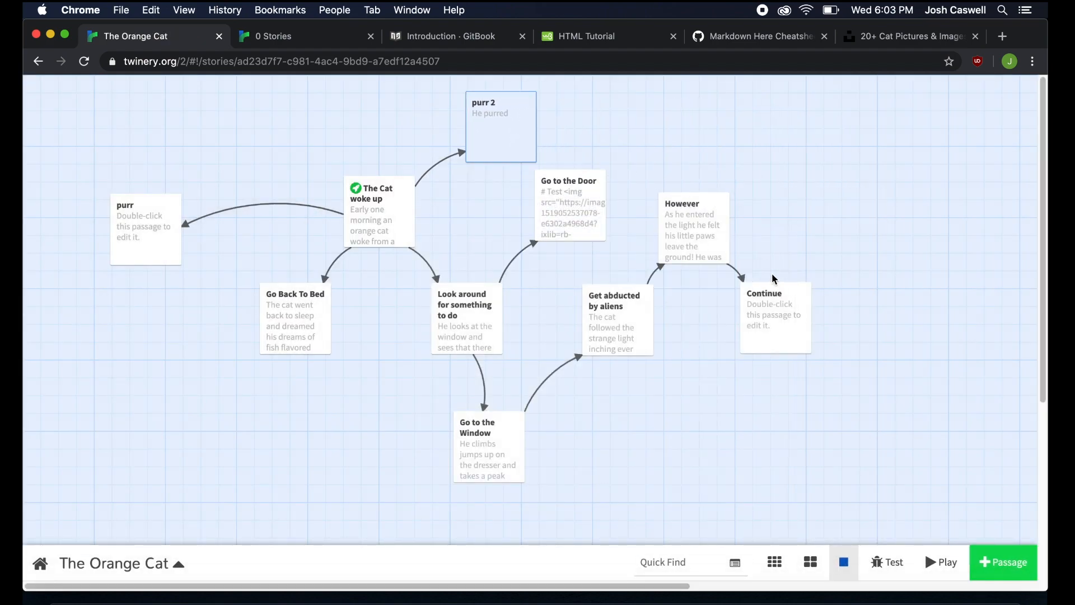
{"action": "mouse_move", "coordinate": [475, 452]}
Step: Look over the Markdown Here Cheatsheet, the w3schools HTML Tutorial and the Twine Cookbook, and return to the Twine story list
{"action": "left_click", "coordinate": [759, 36]}
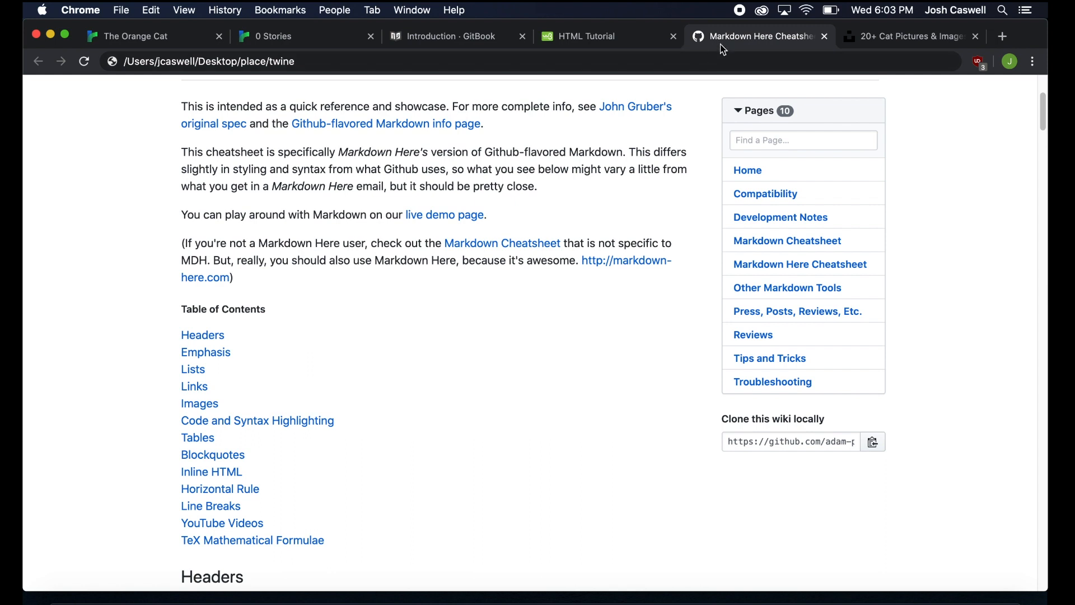
{"action": "scroll", "coordinate": [550, 161], "scroll_direction": "down", "scroll_amount": 1}
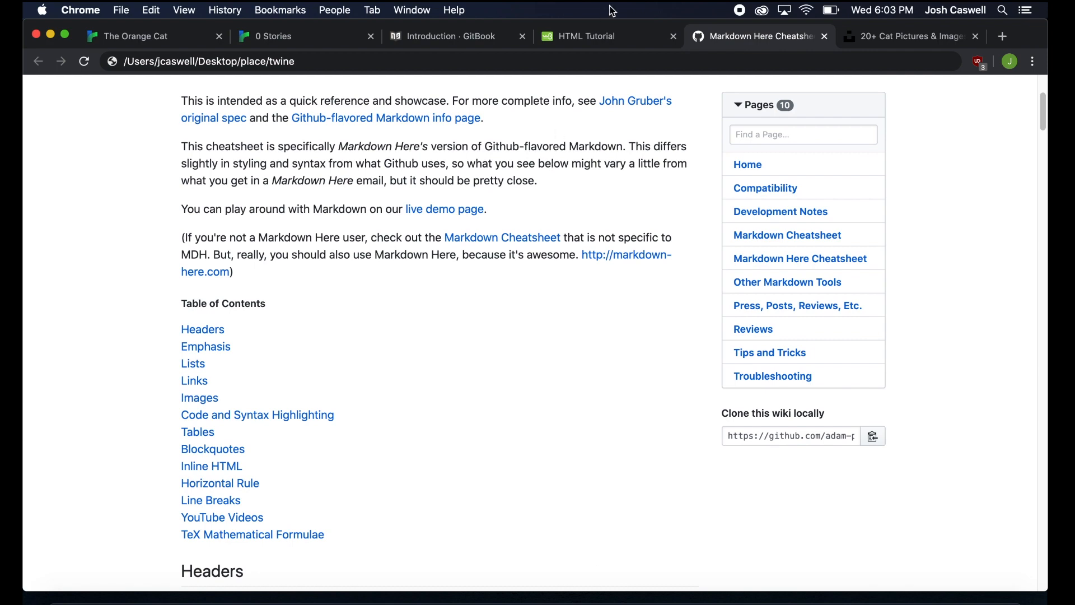
{"action": "left_click", "coordinate": [611, 34]}
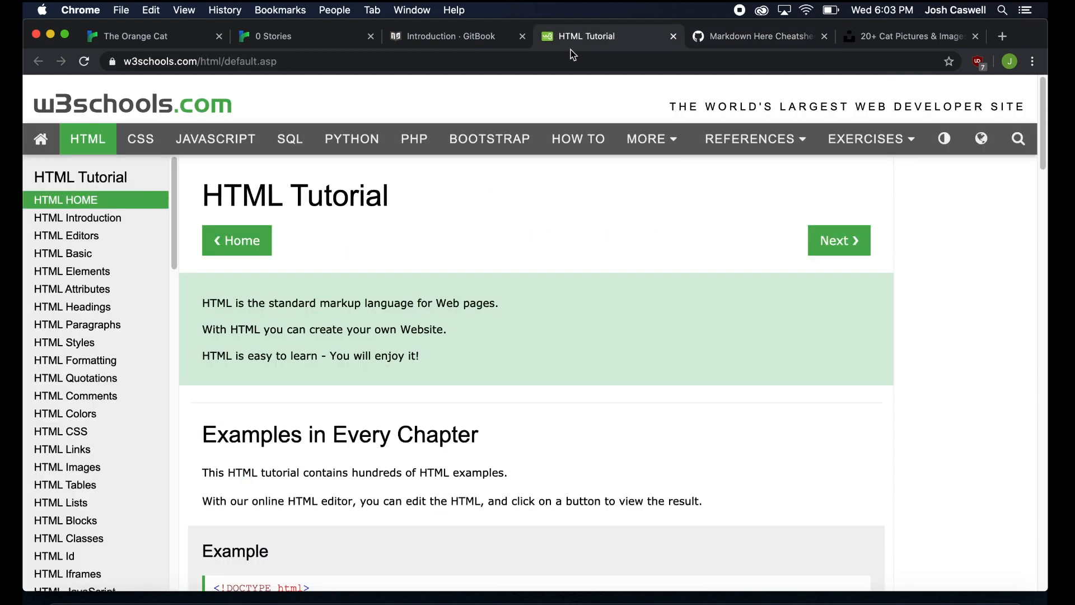
{"action": "left_click", "coordinate": [457, 39]}
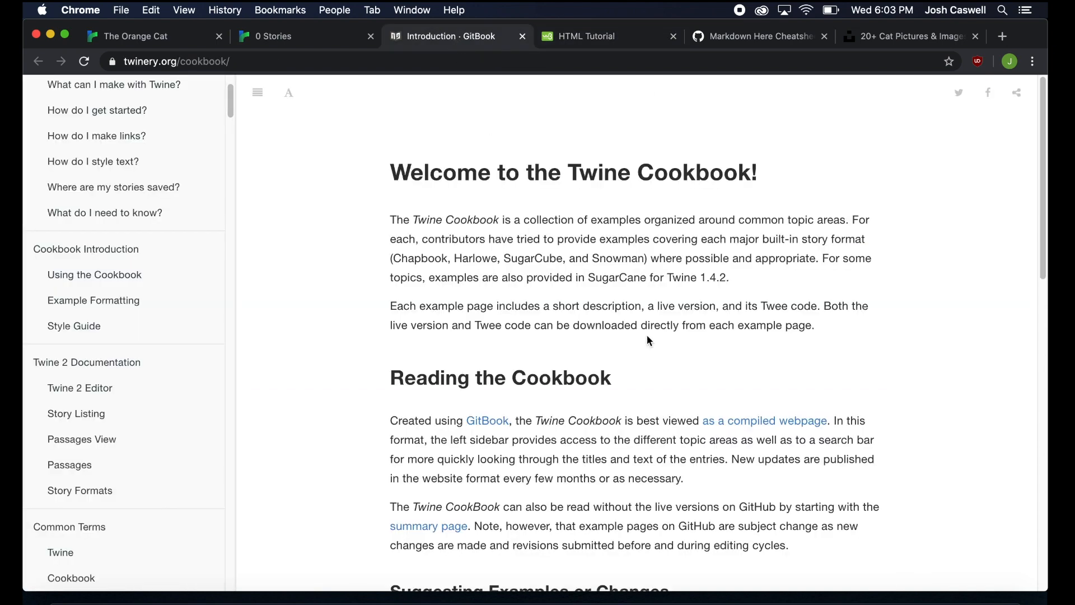
{"action": "left_click", "coordinate": [257, 37]}
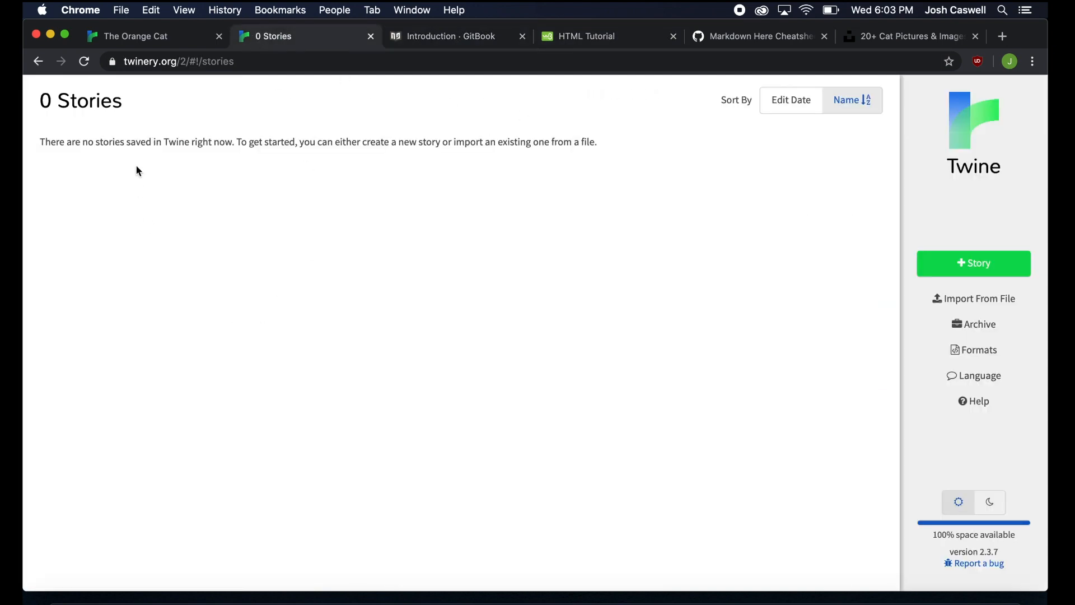